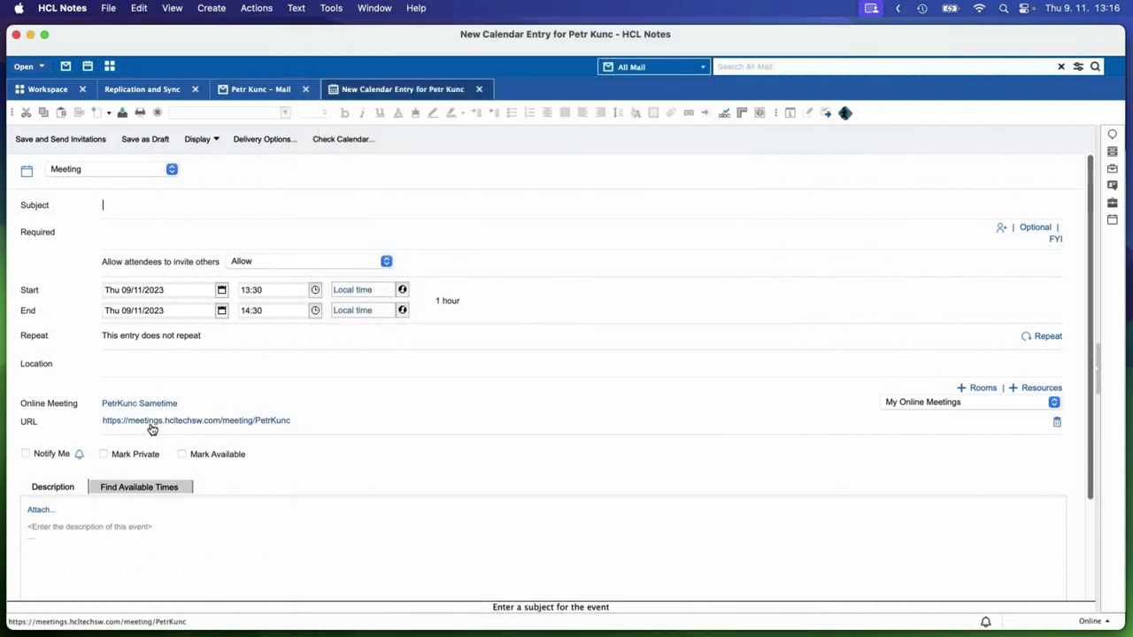
# View the list of dynamic meeting services for the calendar entry's online meeting, and close it without changes
pyautogui.click(1055, 404)
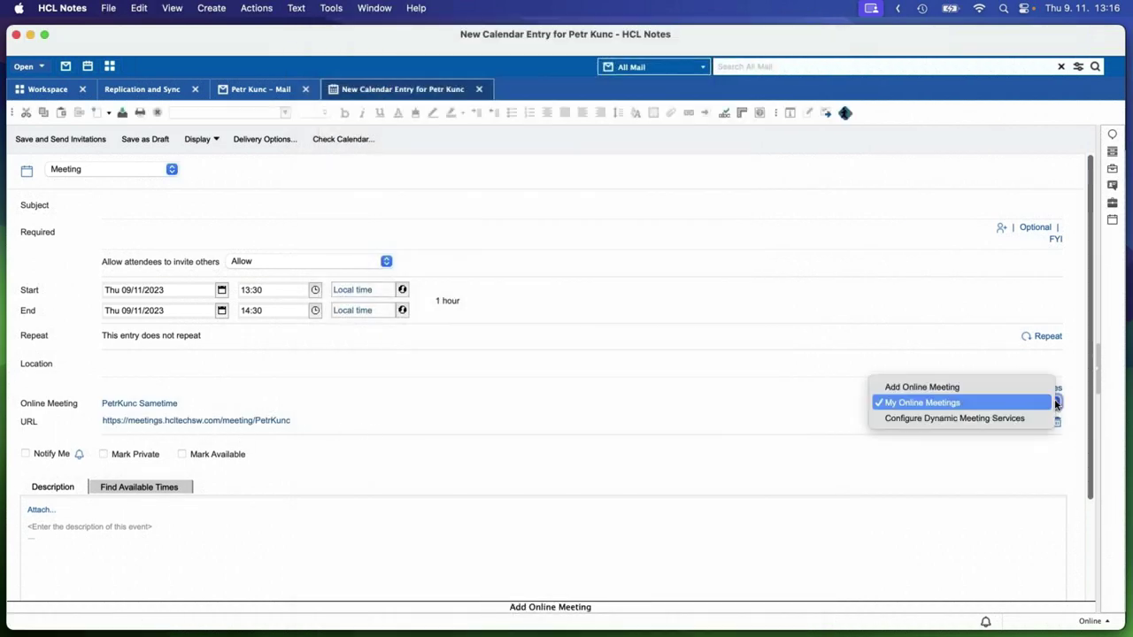
pyautogui.click(1001, 418)
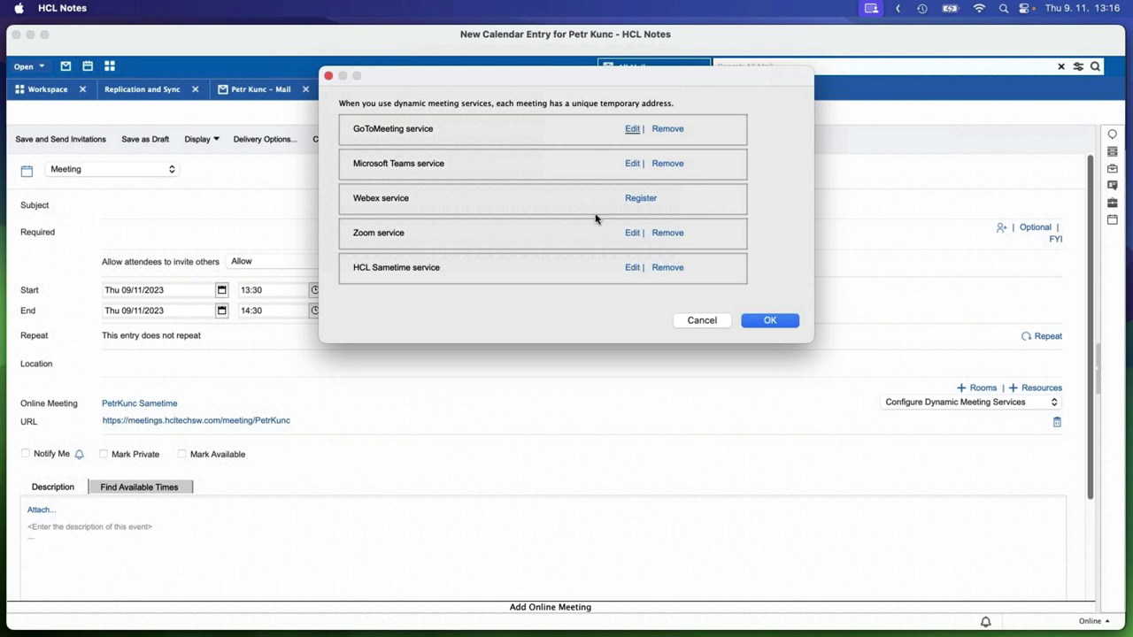
pyautogui.click(697, 322)
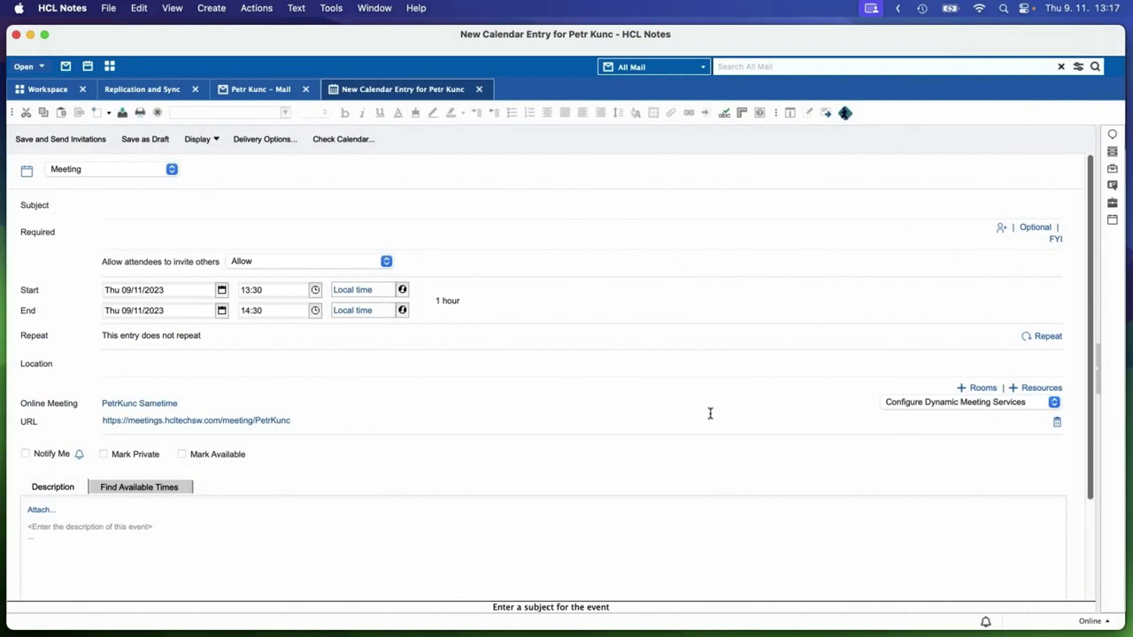
# Inspect the Zoom service's credentials in the dynamic meeting services configuration, and close both dialogs without saving
pyautogui.click(1052, 404)
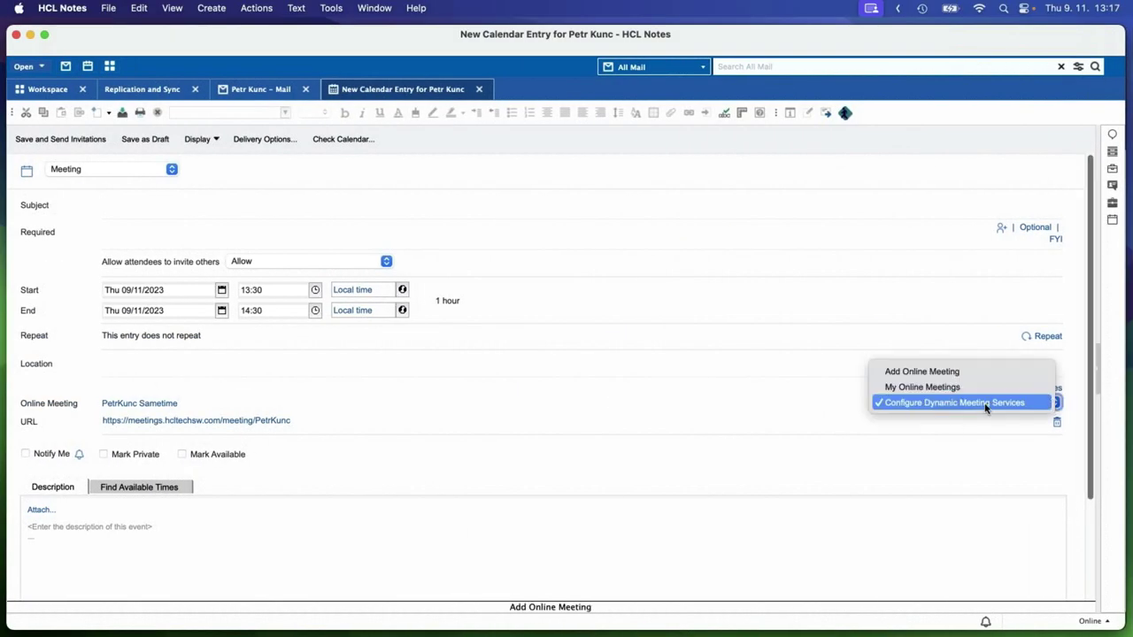
pyautogui.click(986, 405)
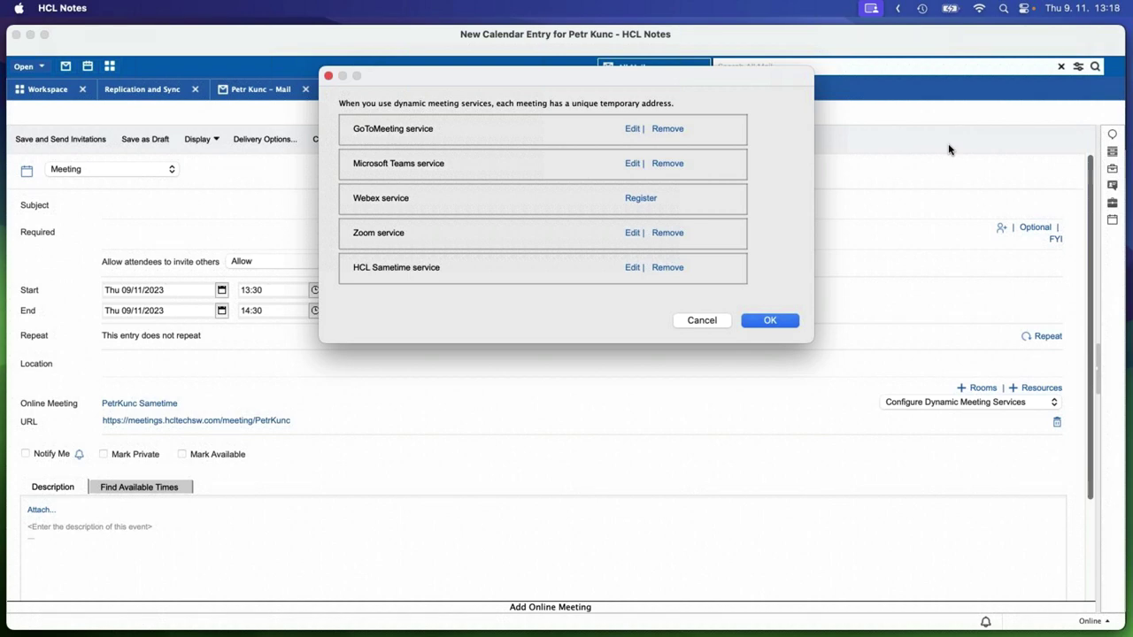
pyautogui.click(632, 233)
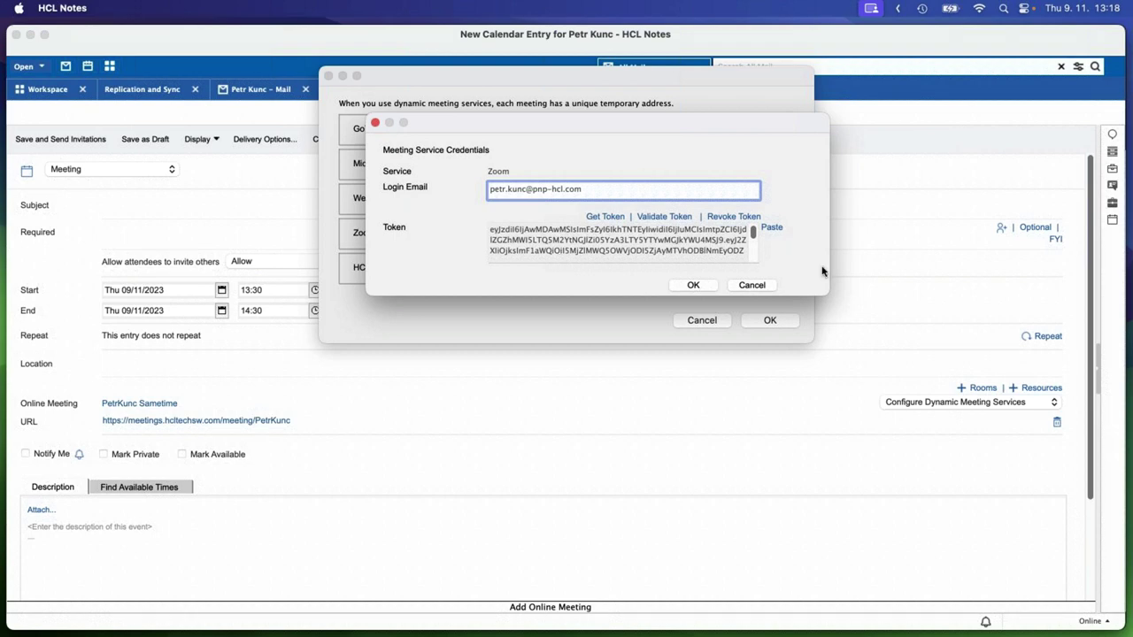
pyautogui.click(752, 285)
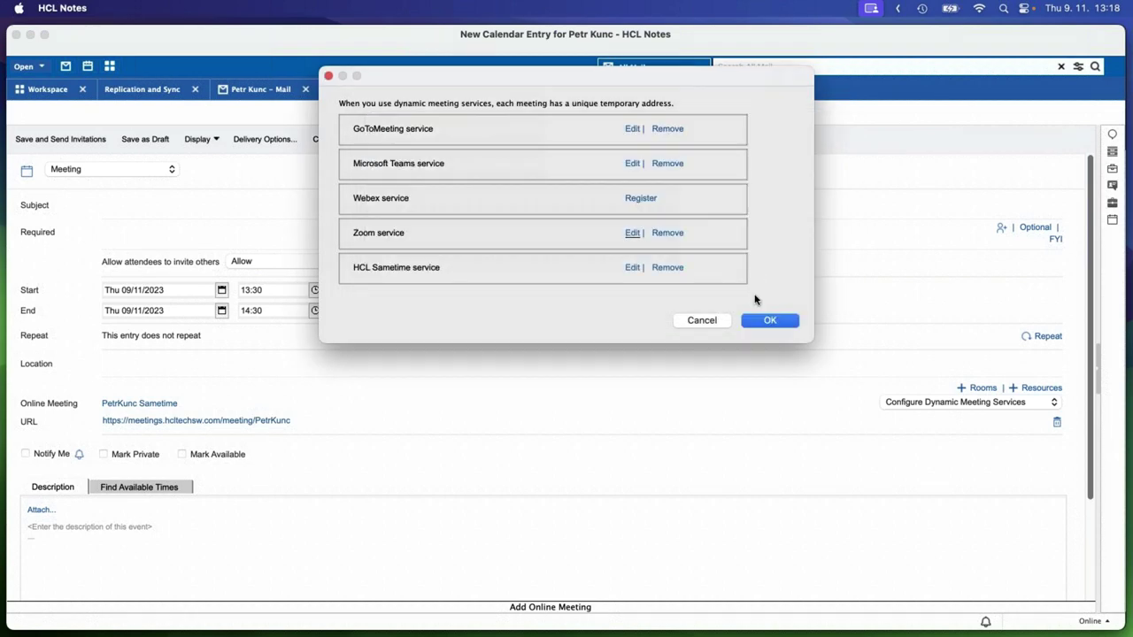
pyautogui.click(698, 324)
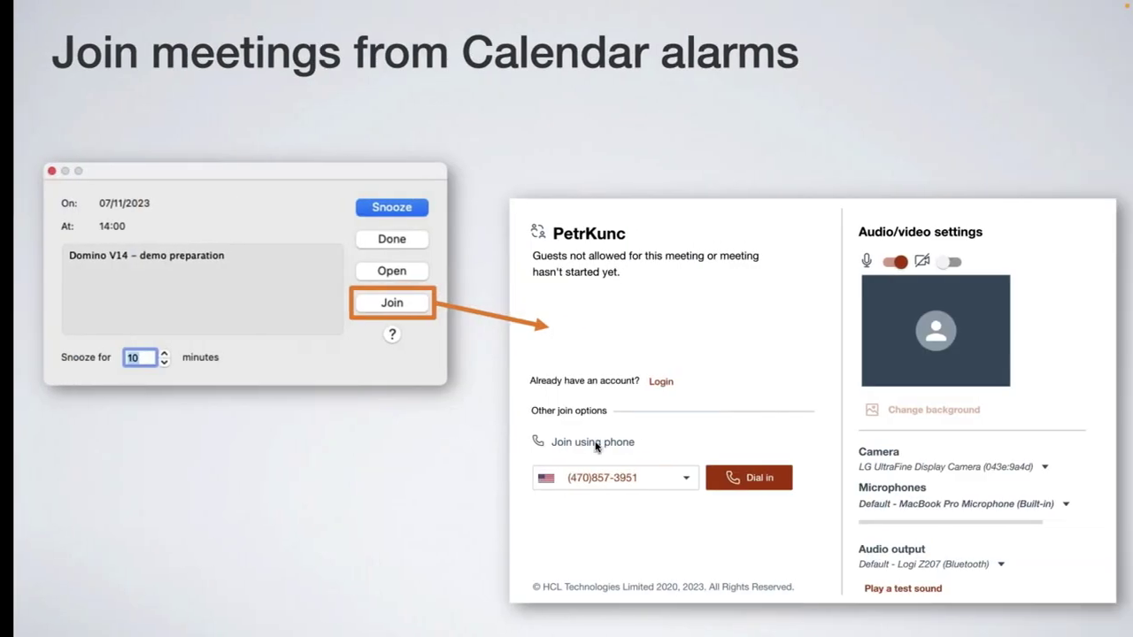
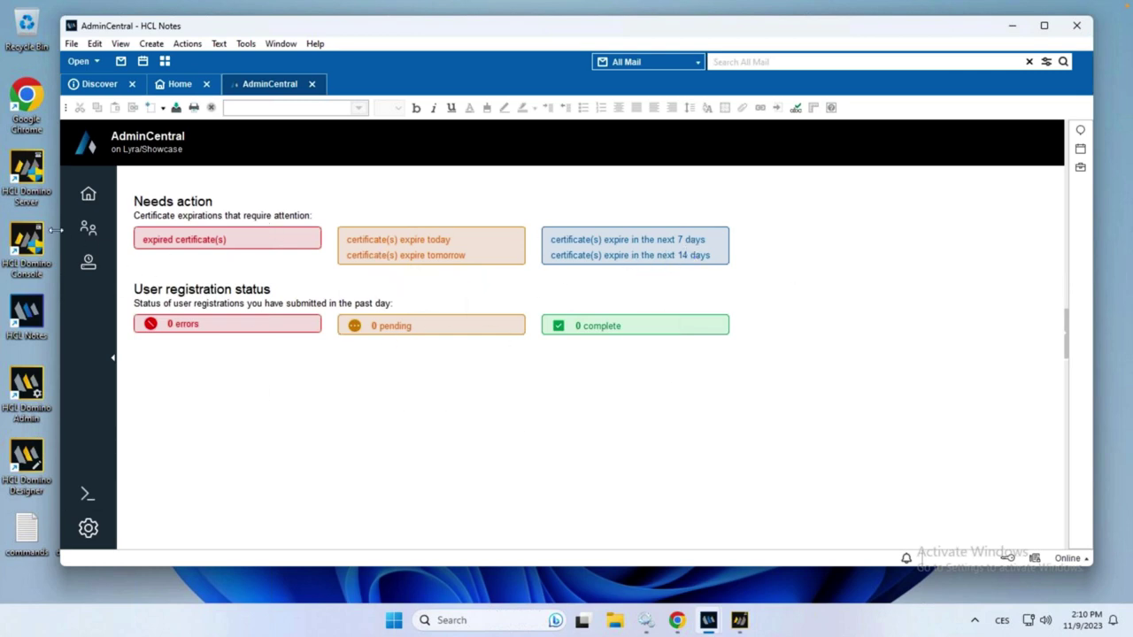
# Open the Showcase Employee registration profile from AdminCentral's planning settings
pyautogui.click(88, 227)
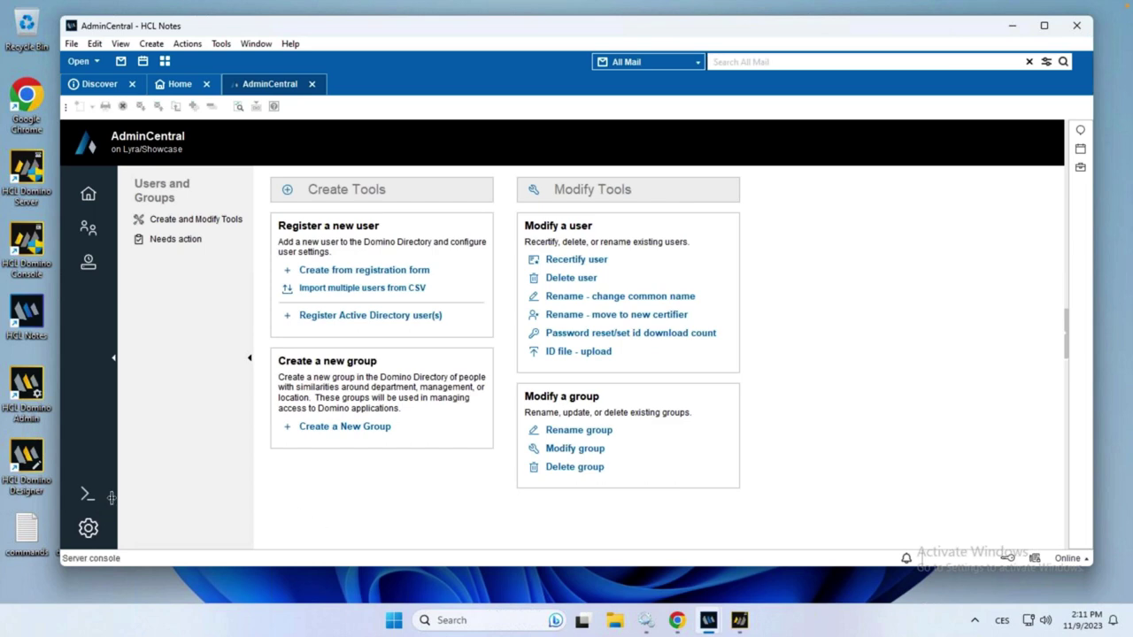
pyautogui.click(85, 531)
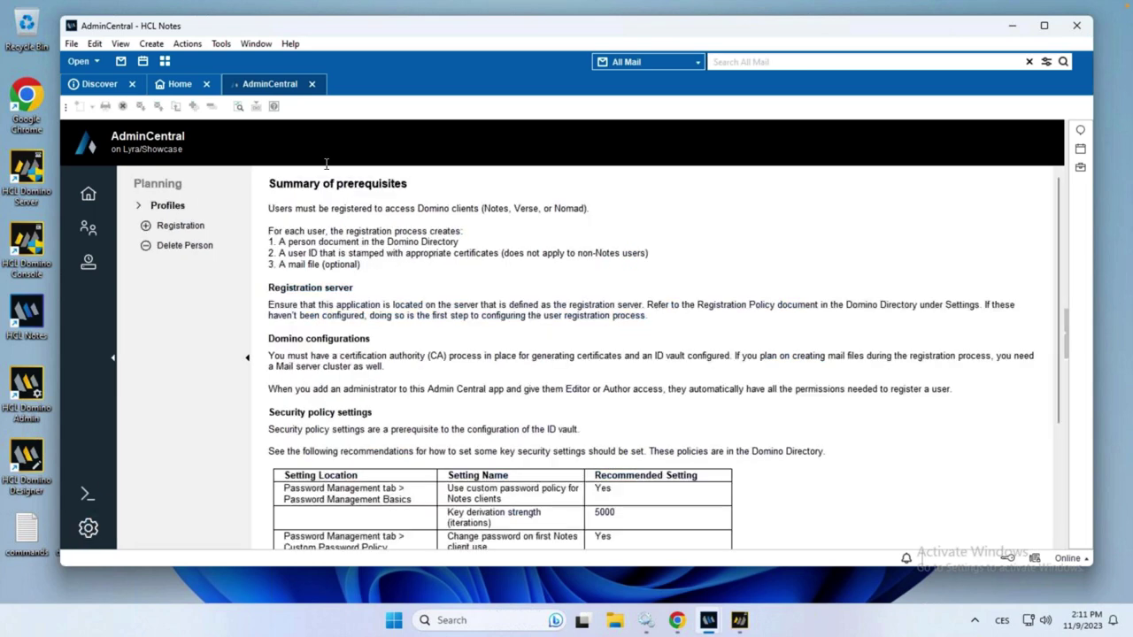
pyautogui.click(188, 226)
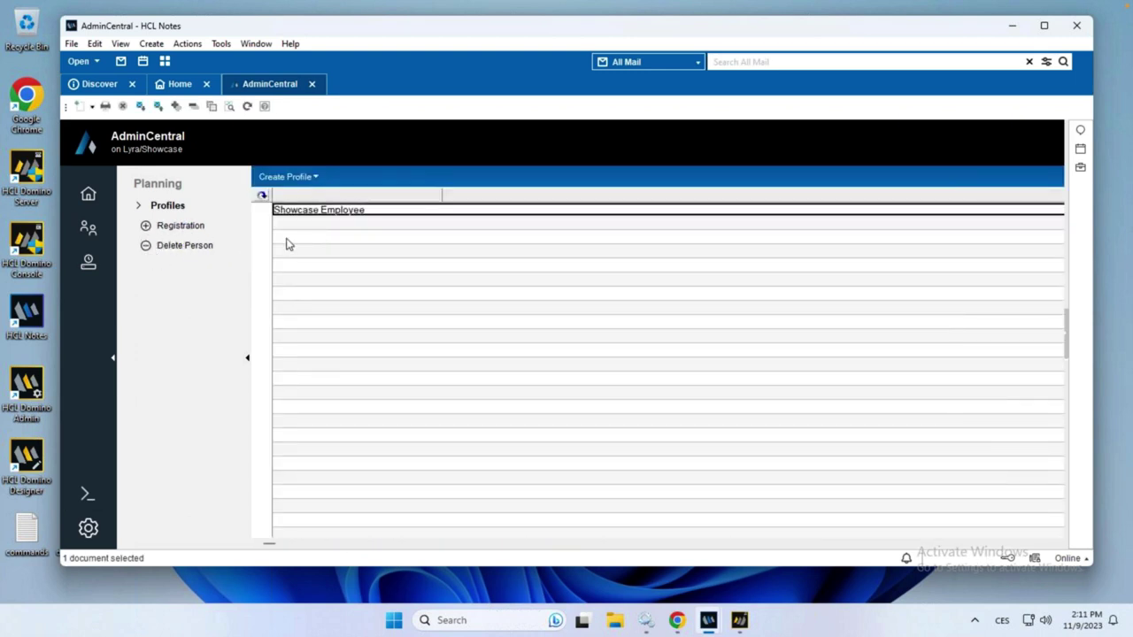
pyautogui.doubleClick(345, 210)
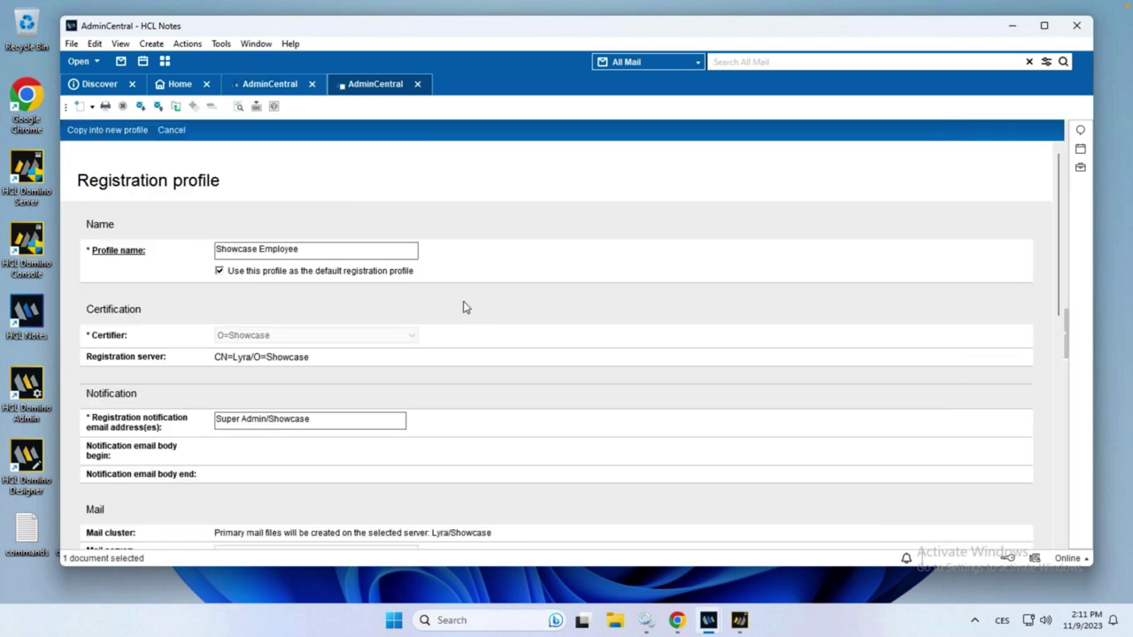
# Examine the profile's certification, notification, mail, group/policy and other settings, and close the profile
pyautogui.scroll(-1, 266, 310)
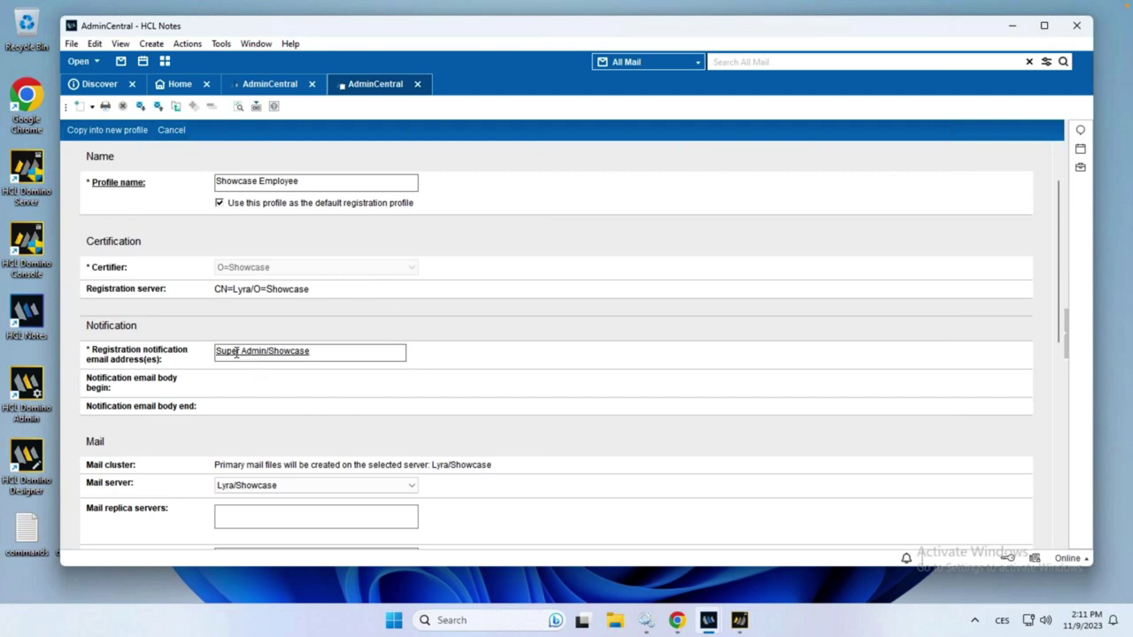
pyautogui.scroll(-2, 387, 428)
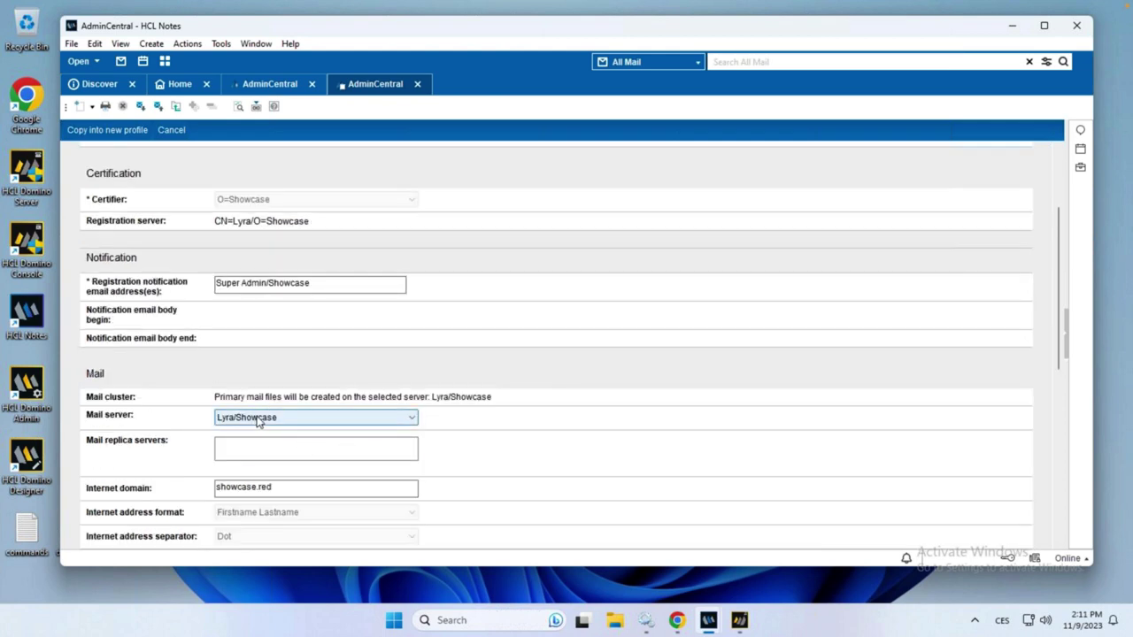
pyautogui.scroll(-6, 549, 456)
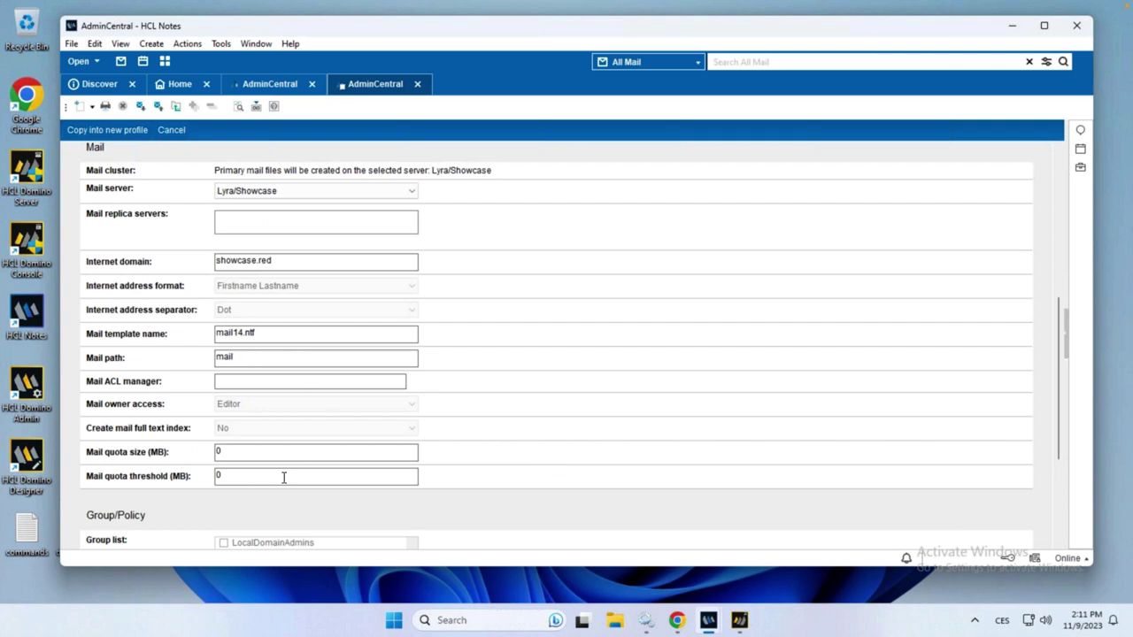
pyautogui.scroll(-5, 498, 328)
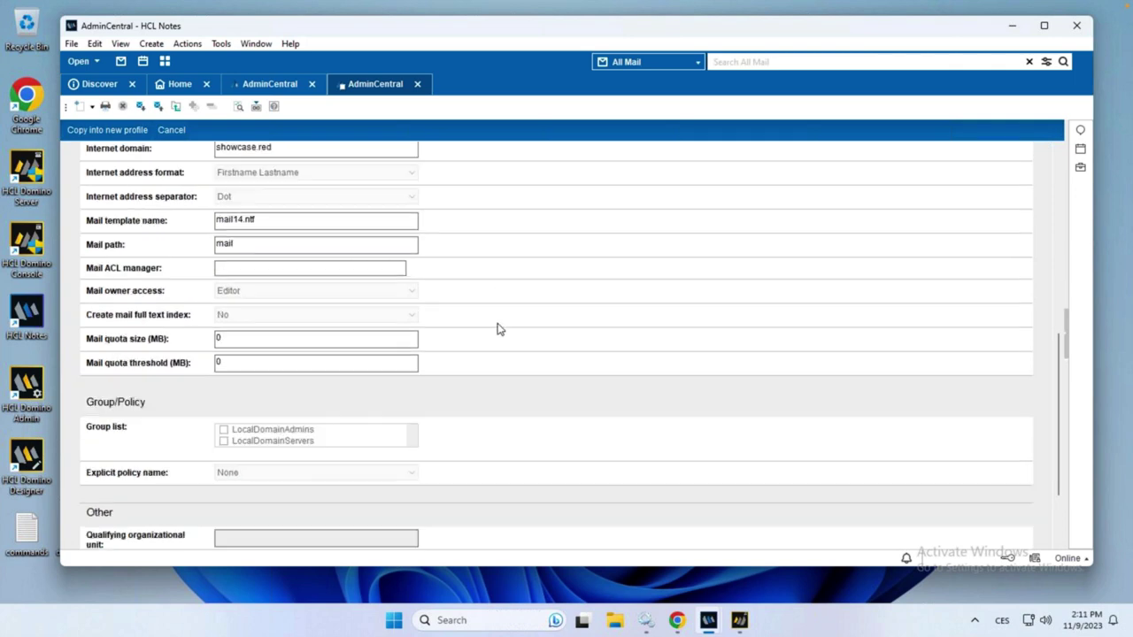
pyautogui.scroll(5, 498, 329)
pyautogui.scroll(4, 498, 328)
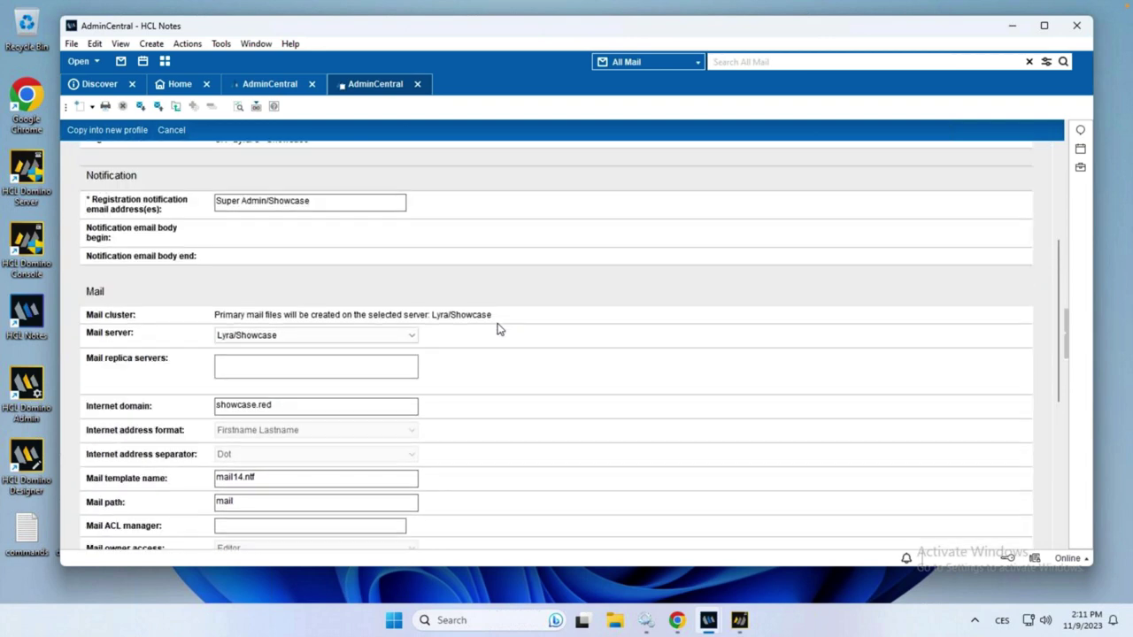
pyautogui.scroll(-9, 498, 329)
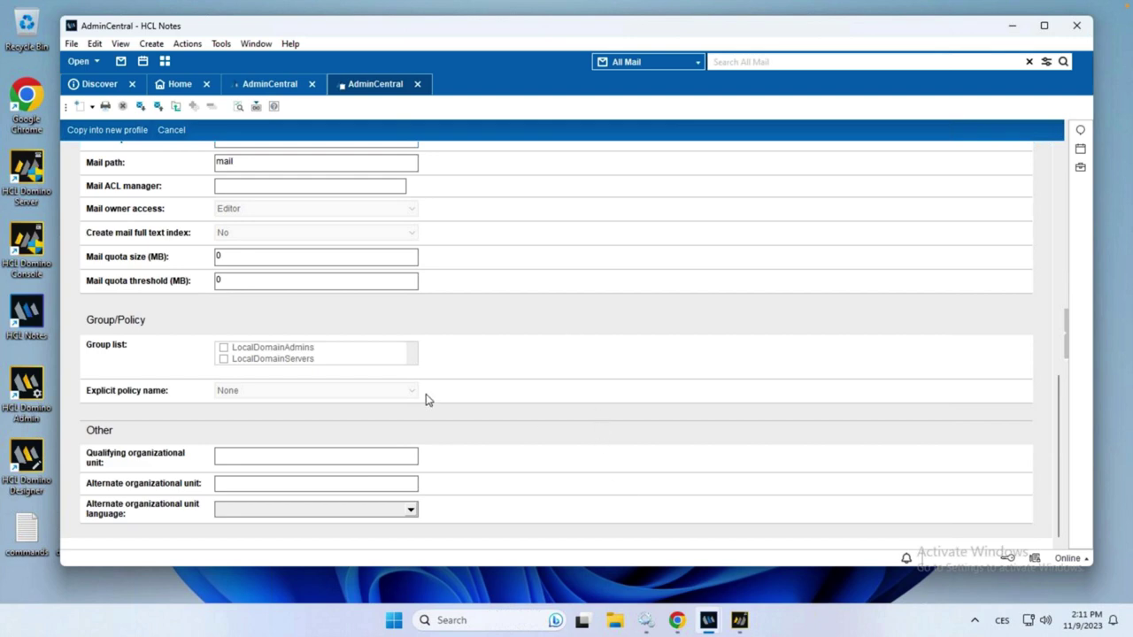
pyautogui.scroll(5, 447, 434)
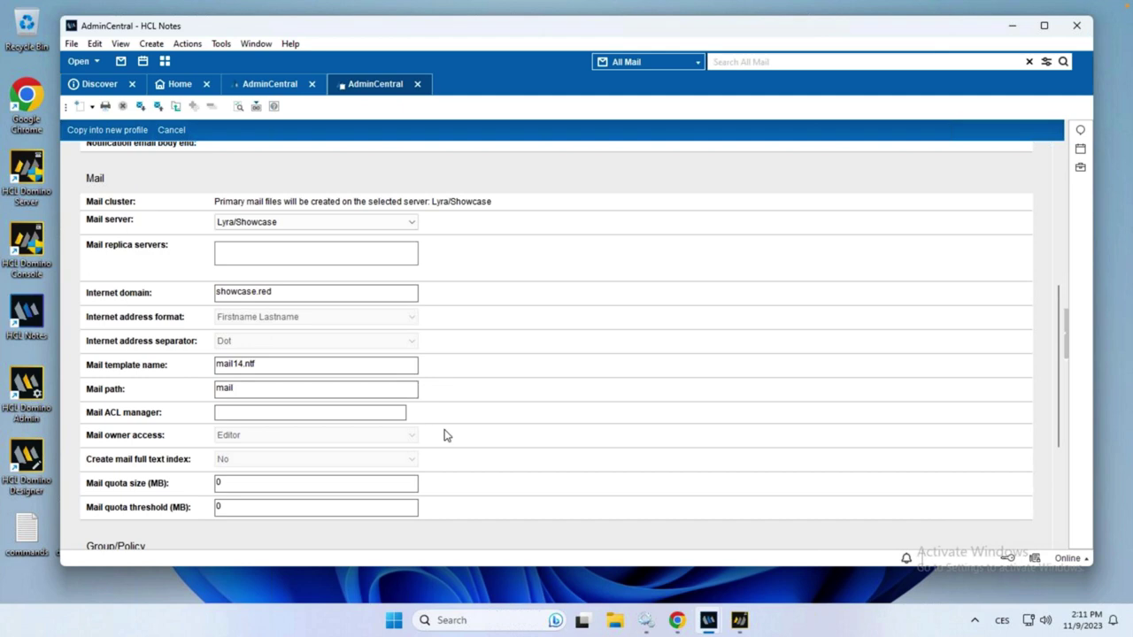
pyautogui.scroll(7, 447, 435)
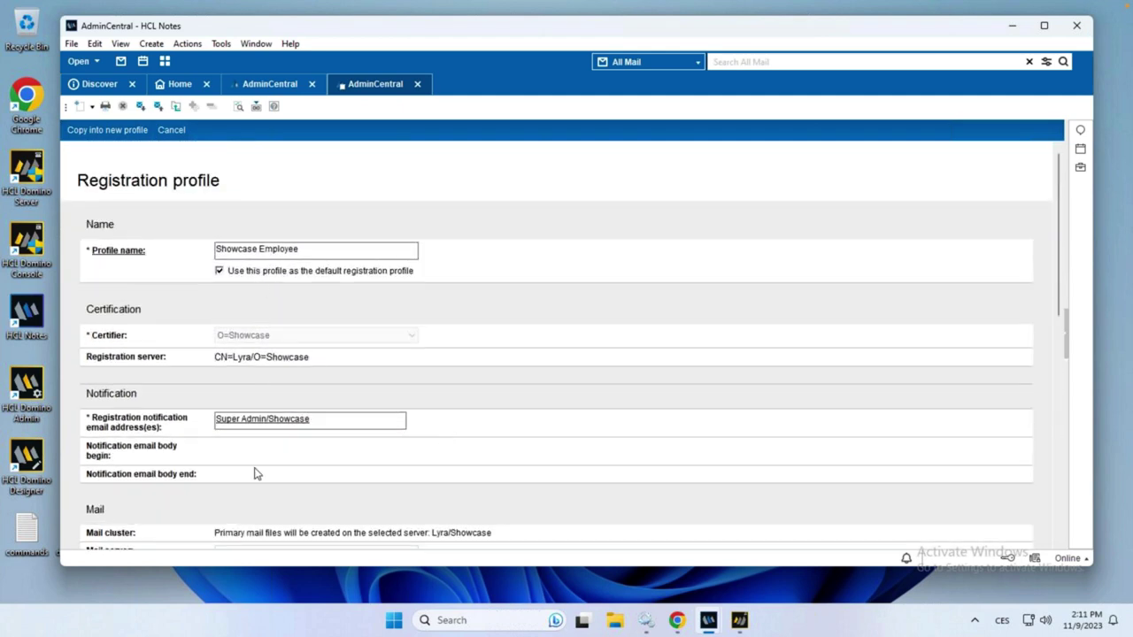
pyautogui.scroll(-6, 255, 478)
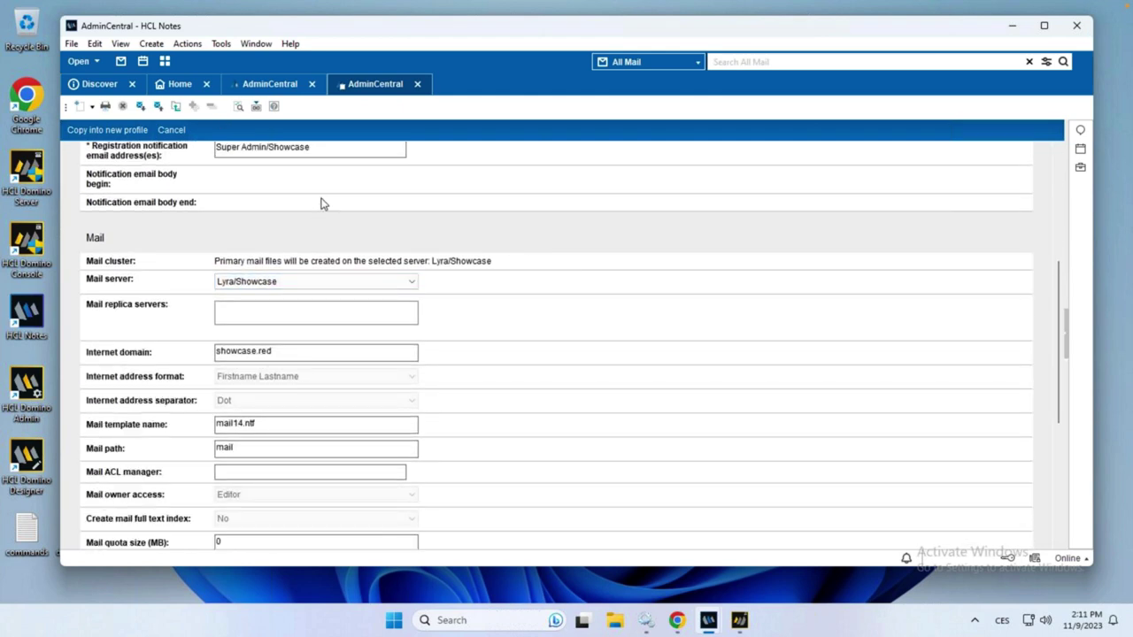
pyautogui.press('Escape')
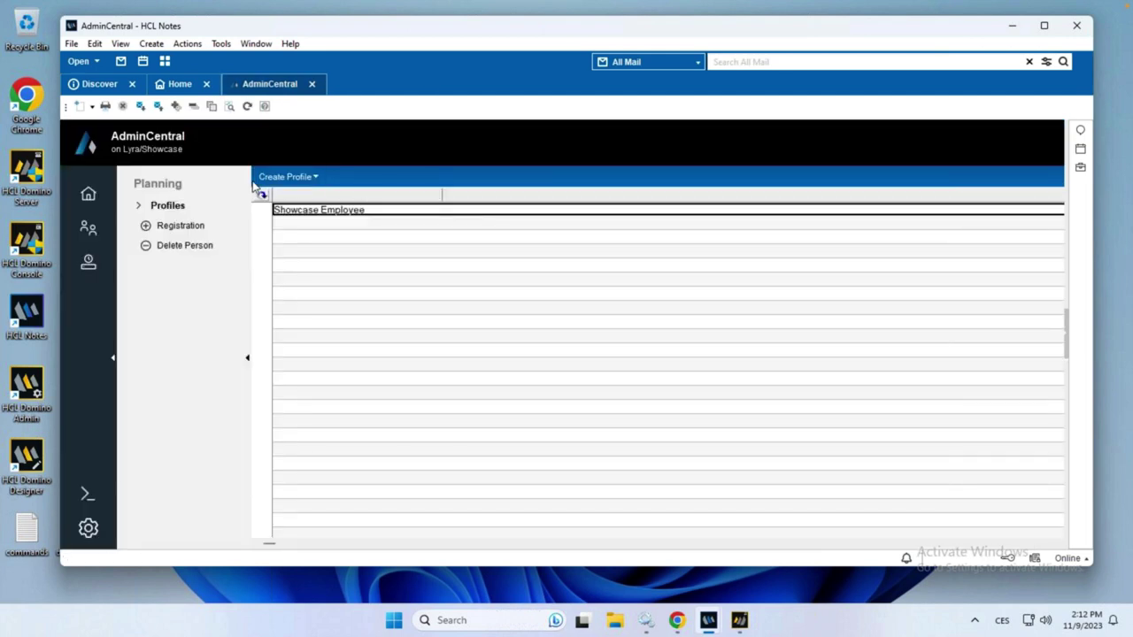
# Open the form for registering a new user and choose the Showcase Employee profile
pyautogui.click(88, 229)
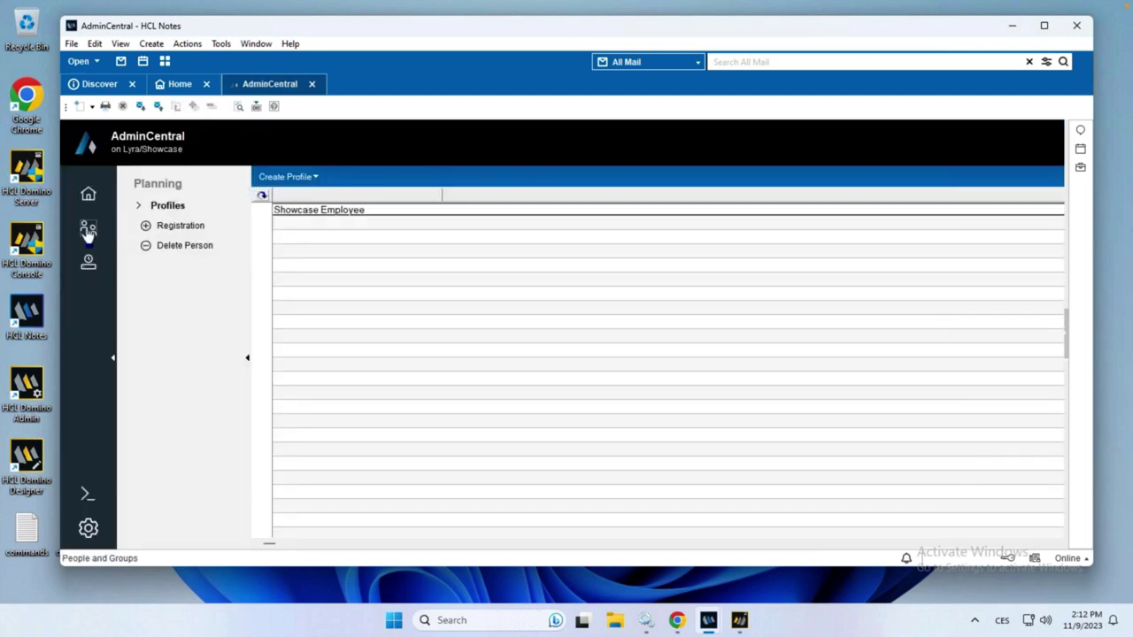
pyautogui.click(414, 271)
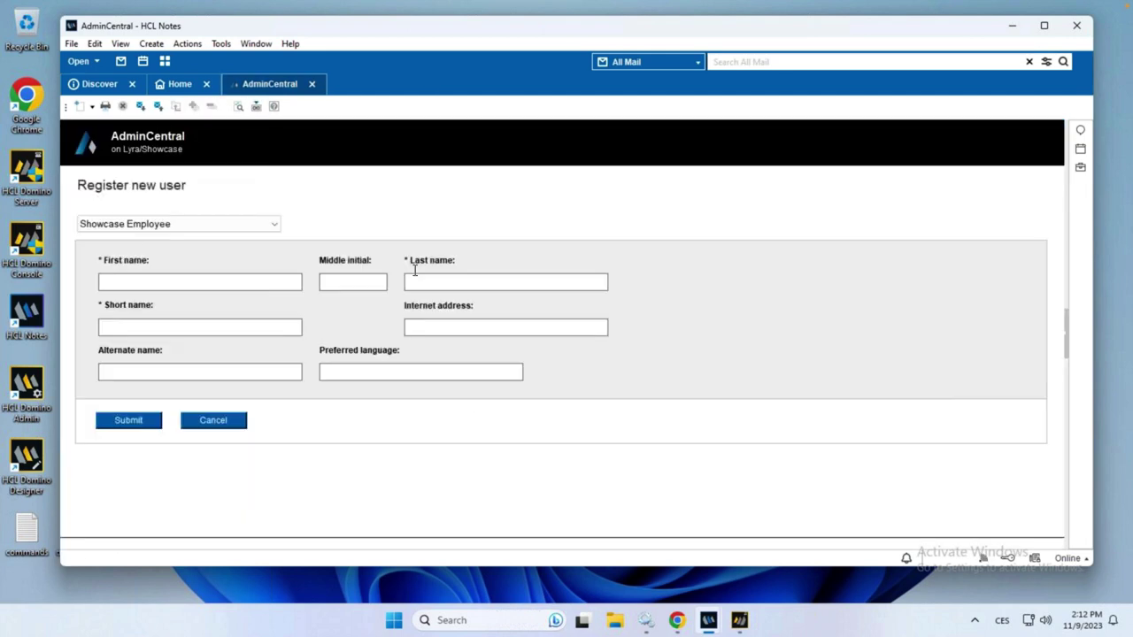
pyautogui.click(258, 224)
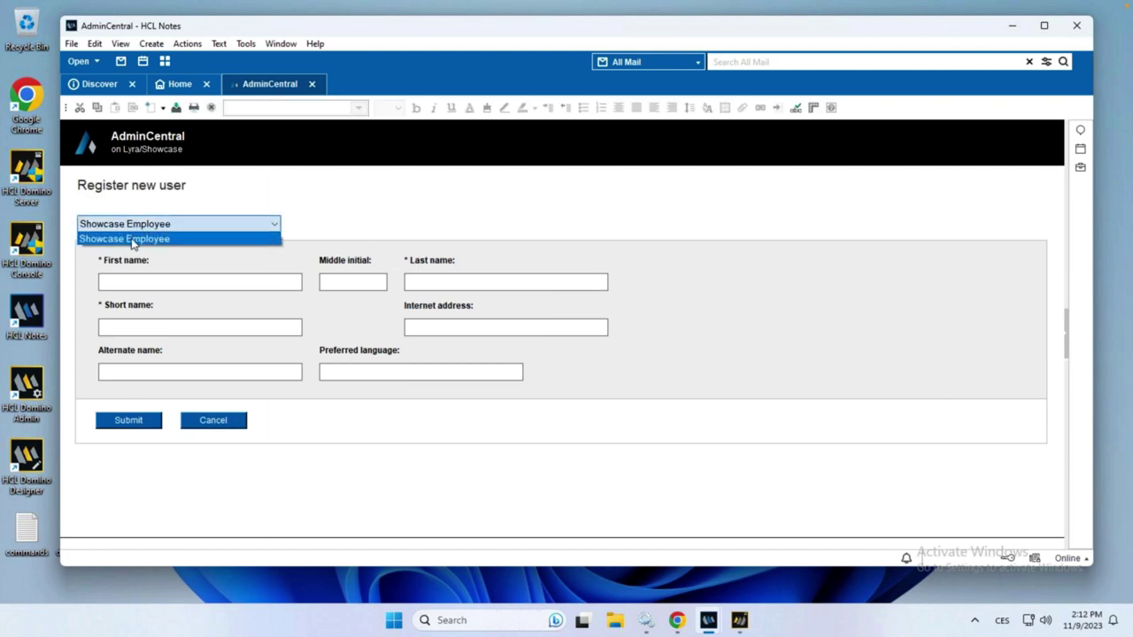
pyautogui.click(126, 237)
pyautogui.click(329, 223)
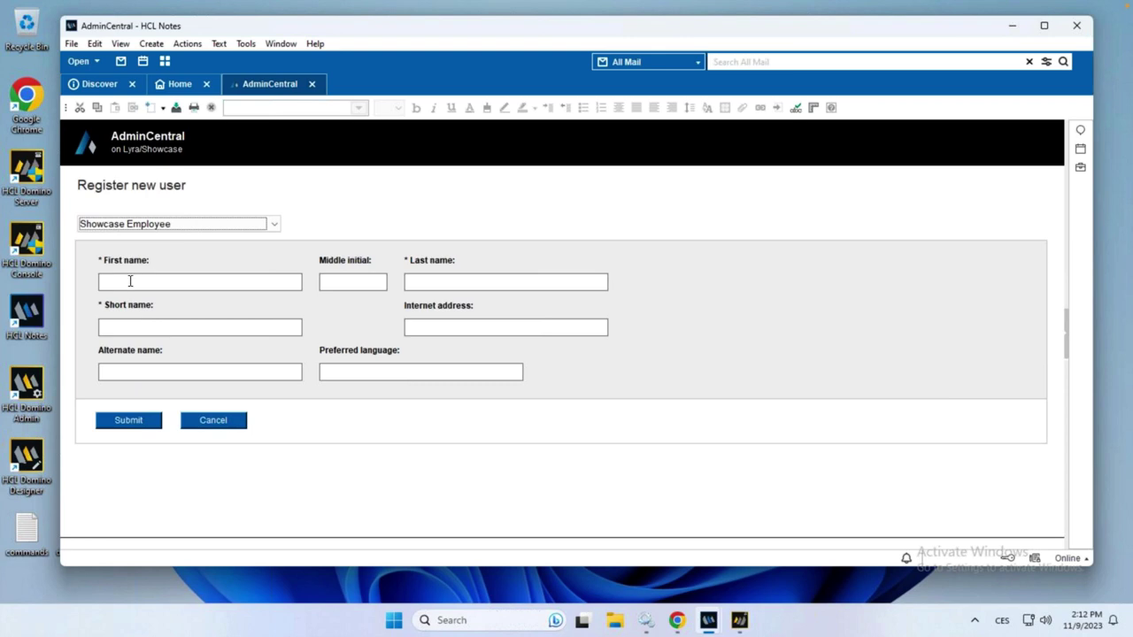
# Fill in the new user's first name, last name and short name, and cancel the registration
pyautogui.click(484, 281)
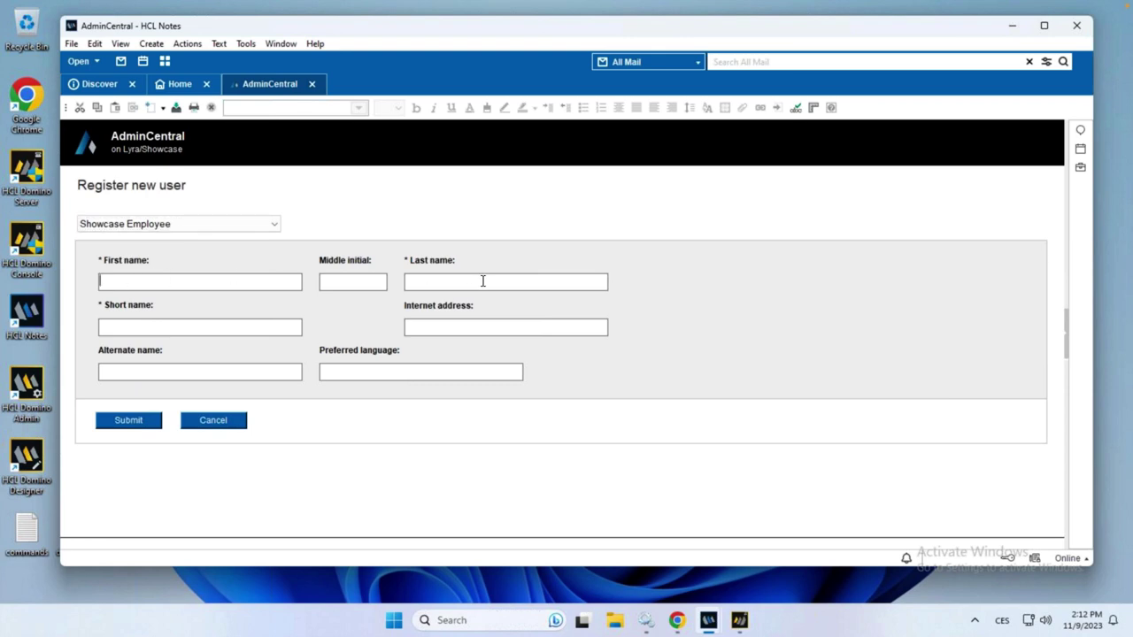
pyautogui.click(255, 285)
pyautogui.click(476, 279)
pyautogui.write('Smith')
pyautogui.click(262, 327)
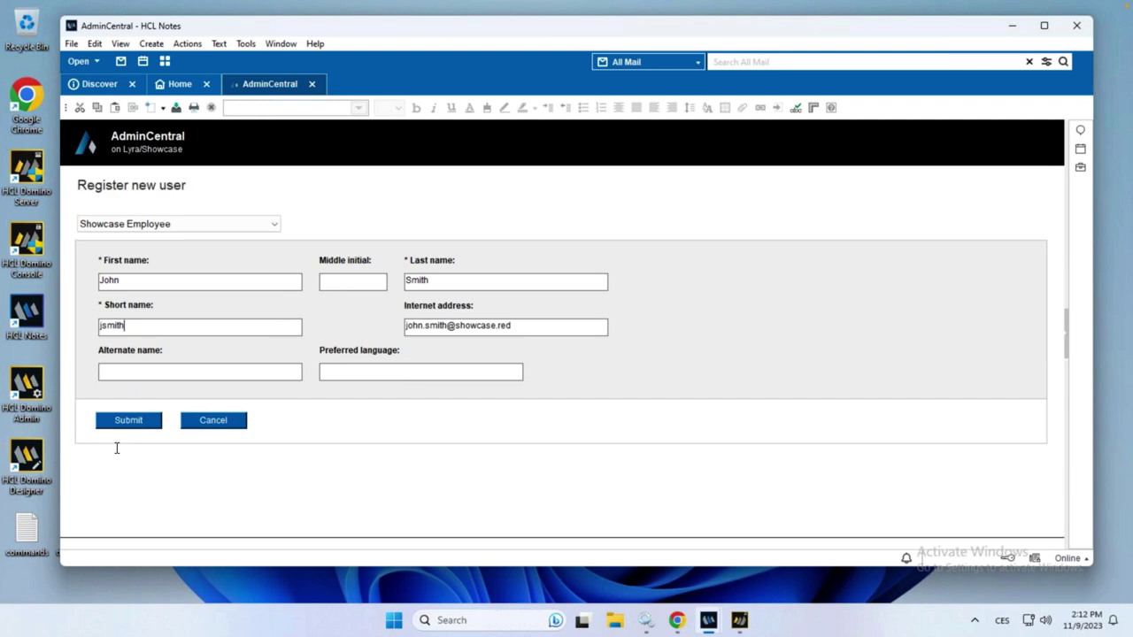
pyautogui.click(226, 420)
# Open the Recertify user form, select the Super Admin/Showcase user, and cancel the recertification
pyautogui.click(593, 260)
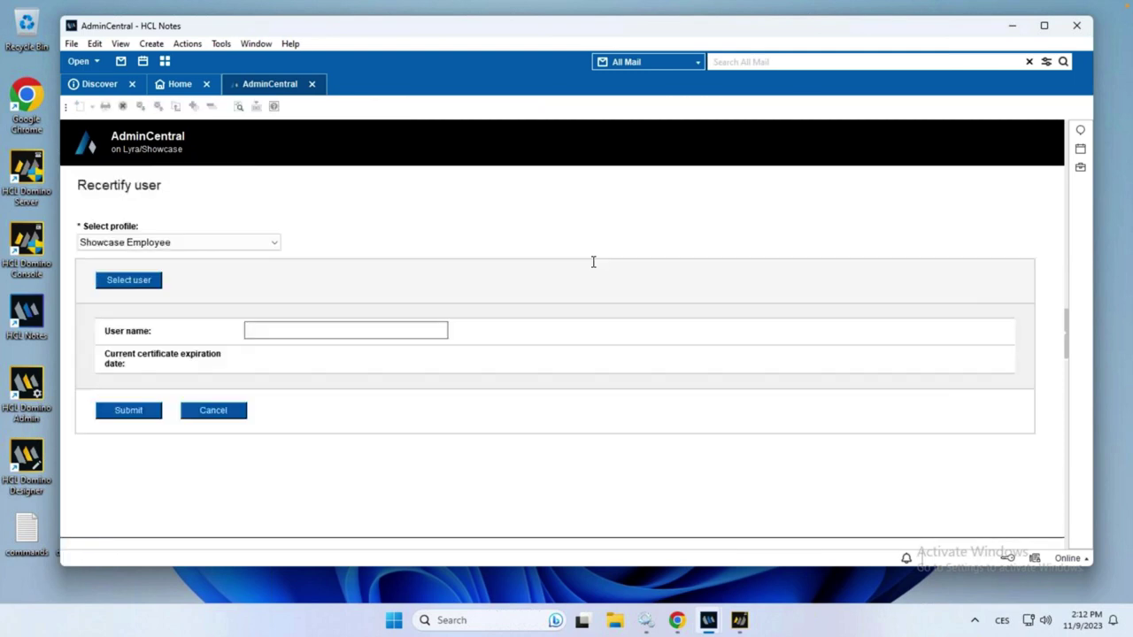
pyautogui.click(124, 285)
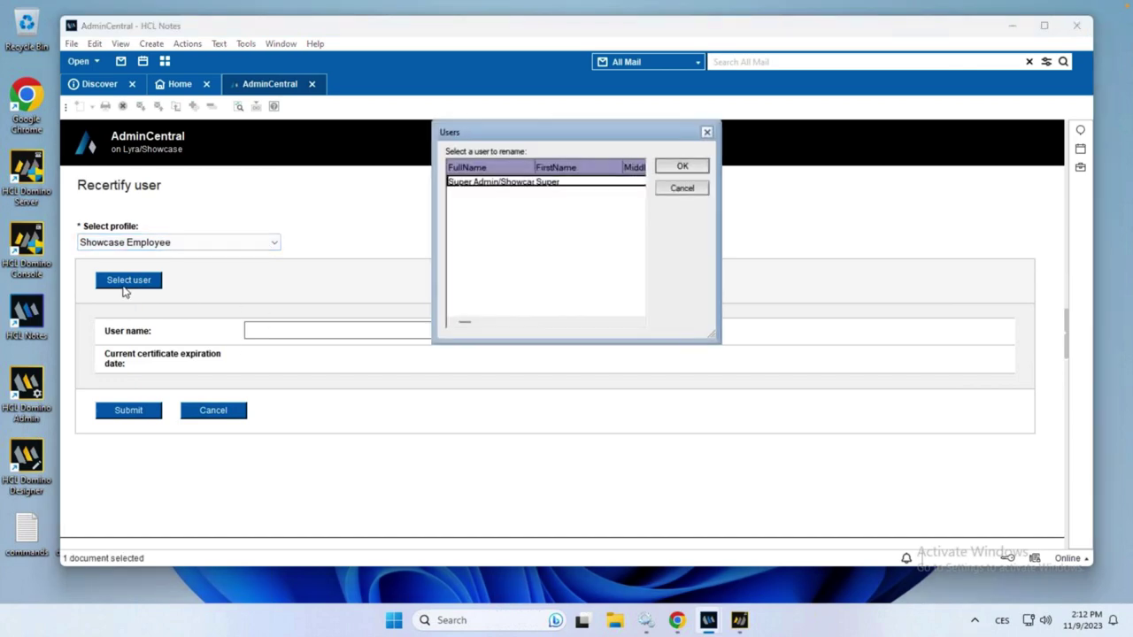
pyautogui.click(680, 167)
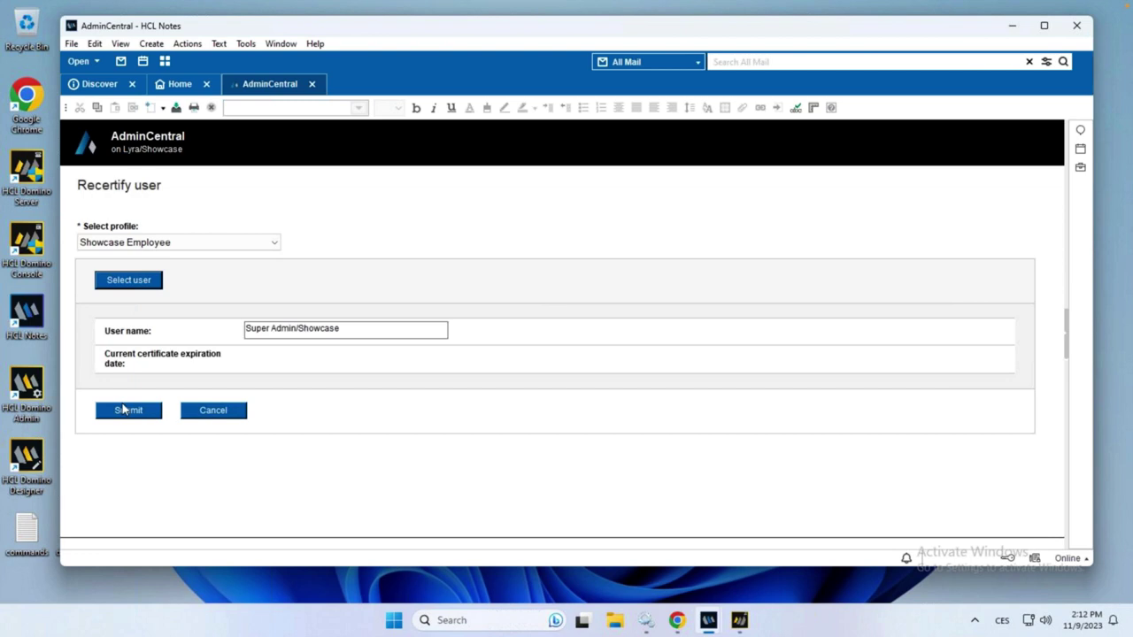
pyautogui.click(230, 410)
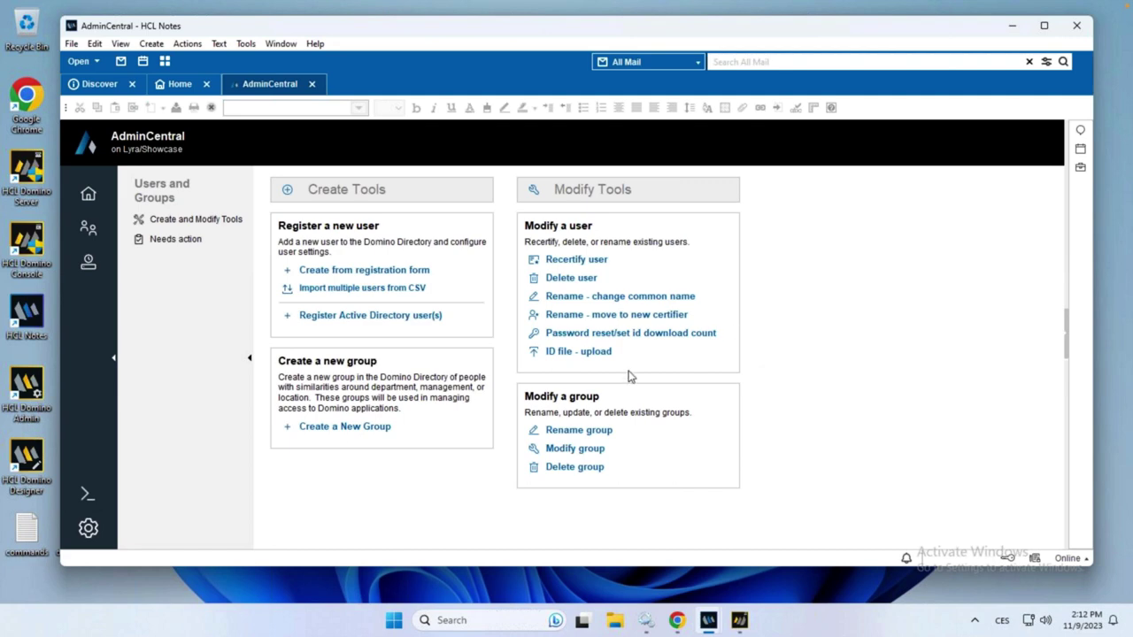
# Open the Modify group form and load the LocalDomainAdmins group into it
pyautogui.click(571, 354)
pyautogui.click(598, 432)
pyautogui.click(584, 449)
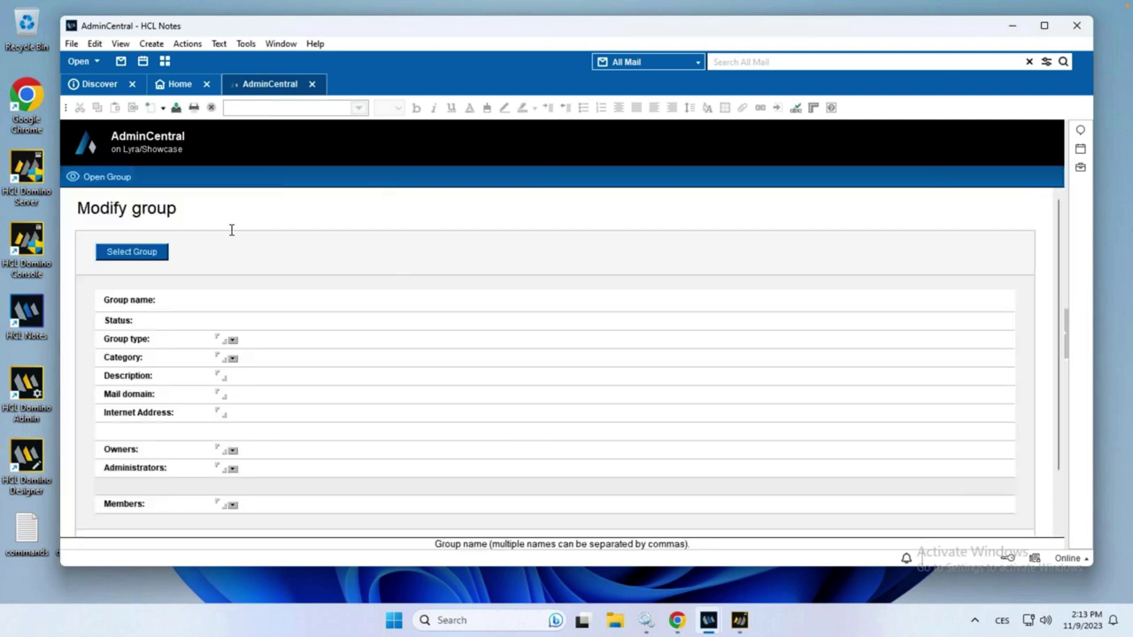
pyautogui.click(152, 257)
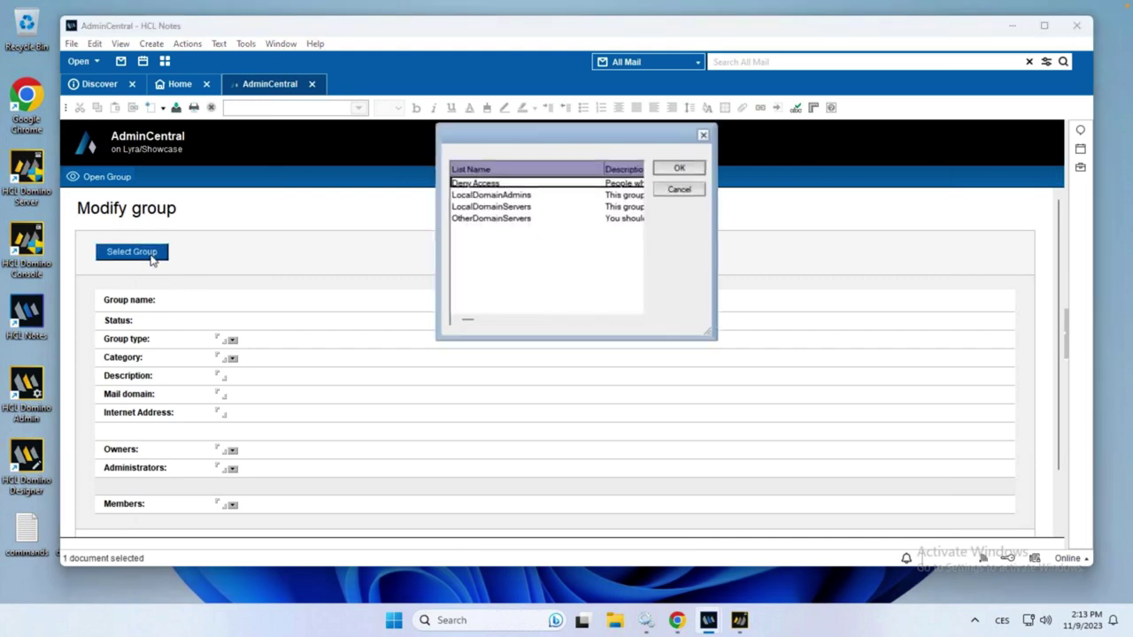
pyautogui.click(519, 199)
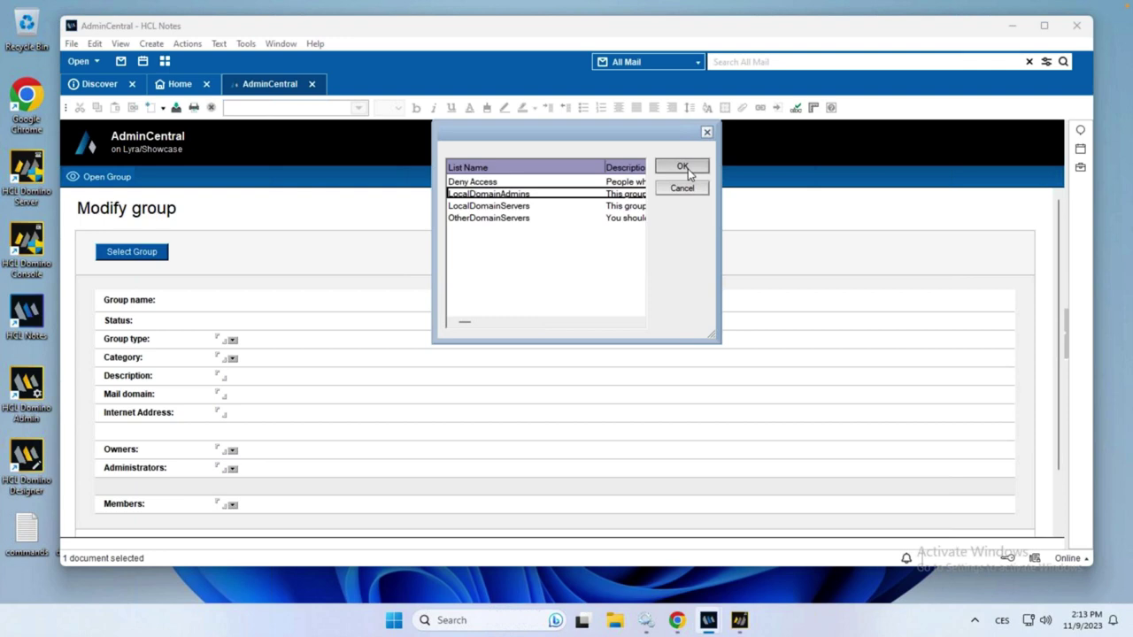
pyautogui.click(688, 171)
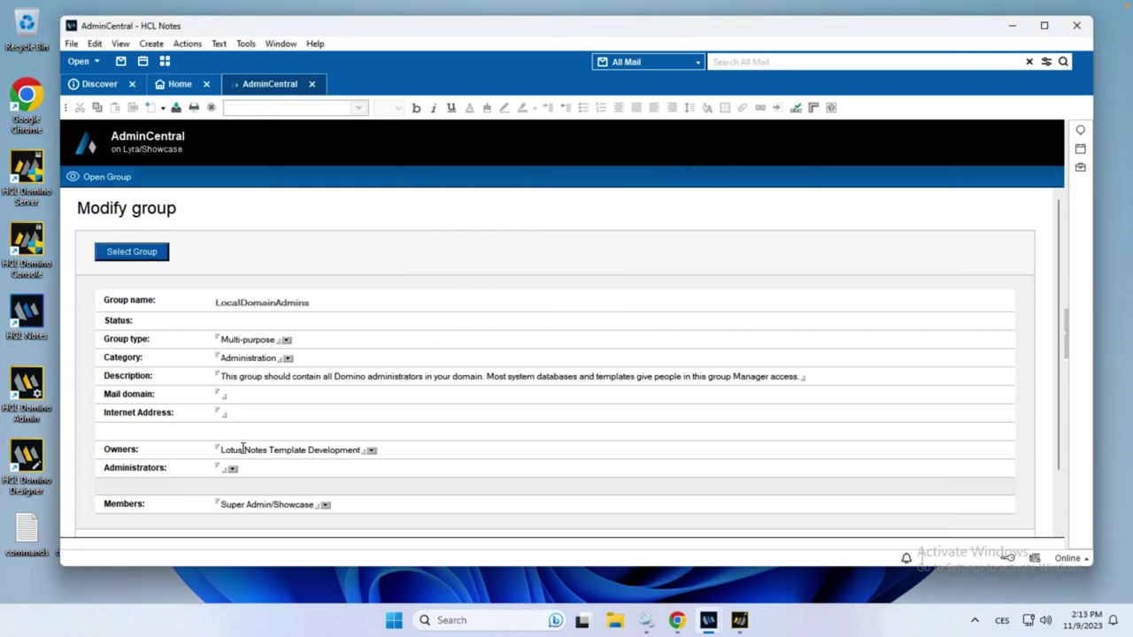
# View the name picker for the group's members, cancel it, and close the group form without saving
pyautogui.scroll(-2, 243, 448)
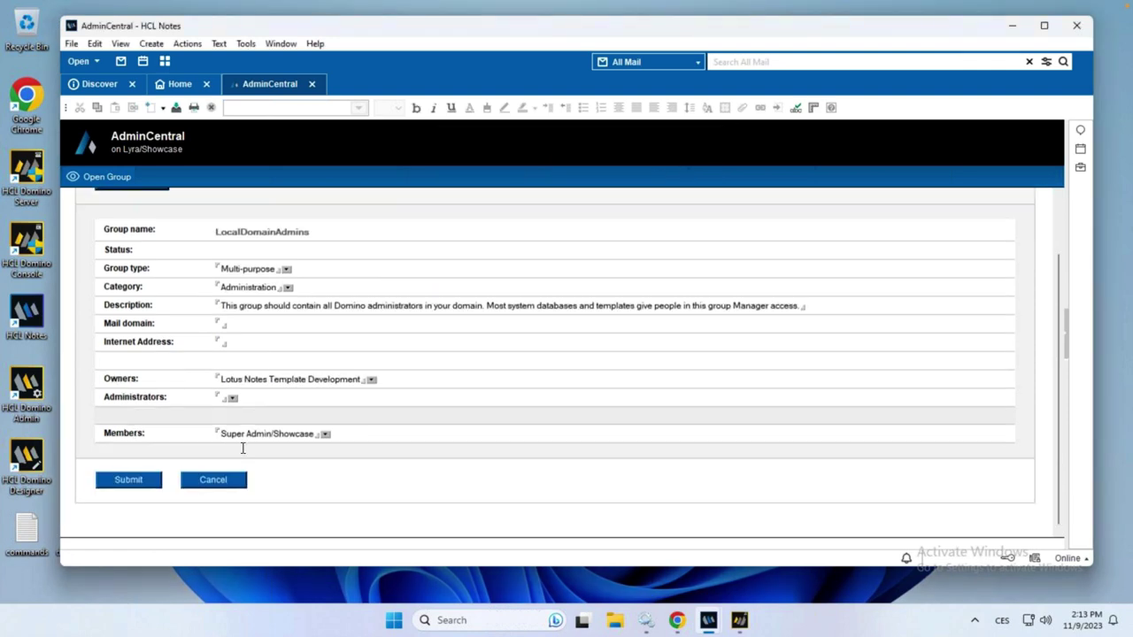
pyautogui.click(325, 434)
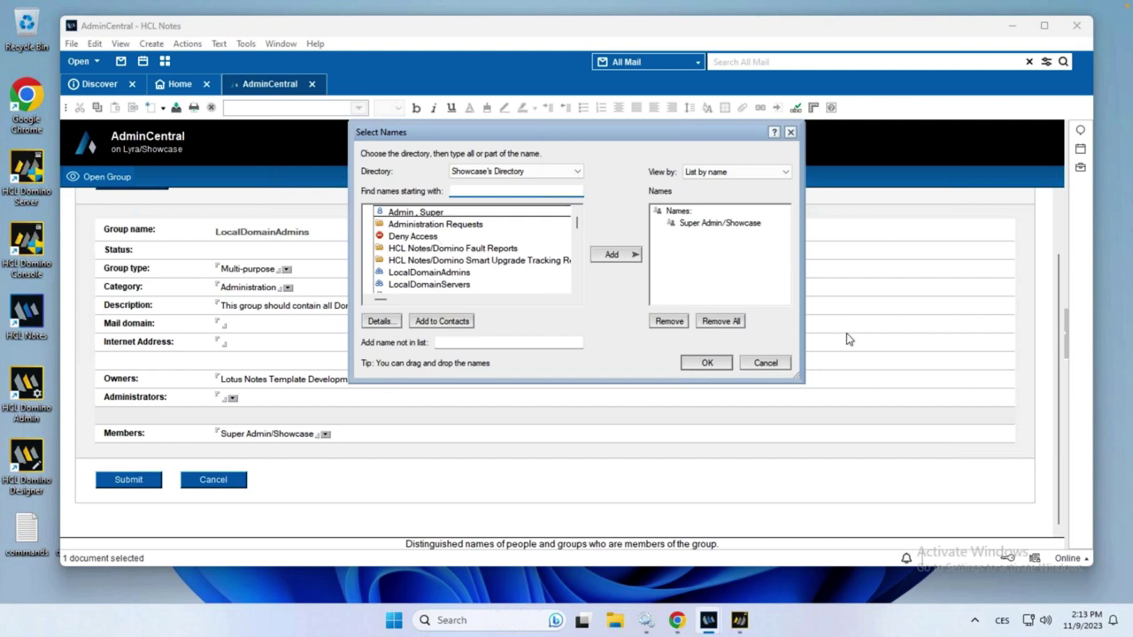
pyautogui.click(763, 362)
pyautogui.press('Escape')
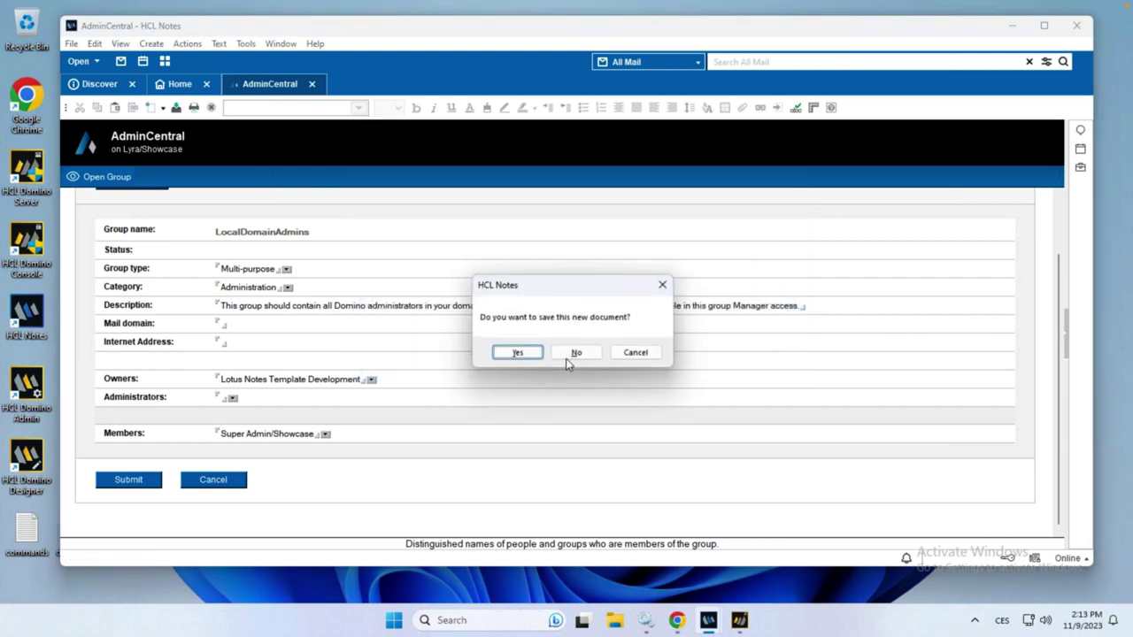
pyautogui.click(578, 351)
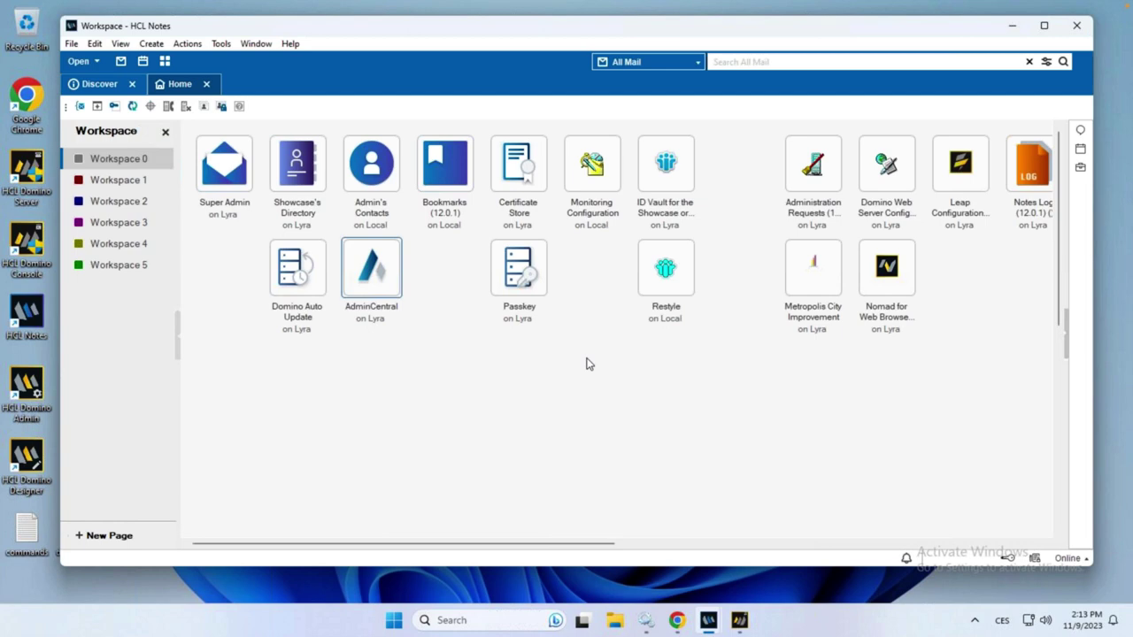
# Reopen AdminCentral from the Notes workspace, and switch to HCL Nomad in Chrome to open Admin Central there
pyautogui.click(372, 261)
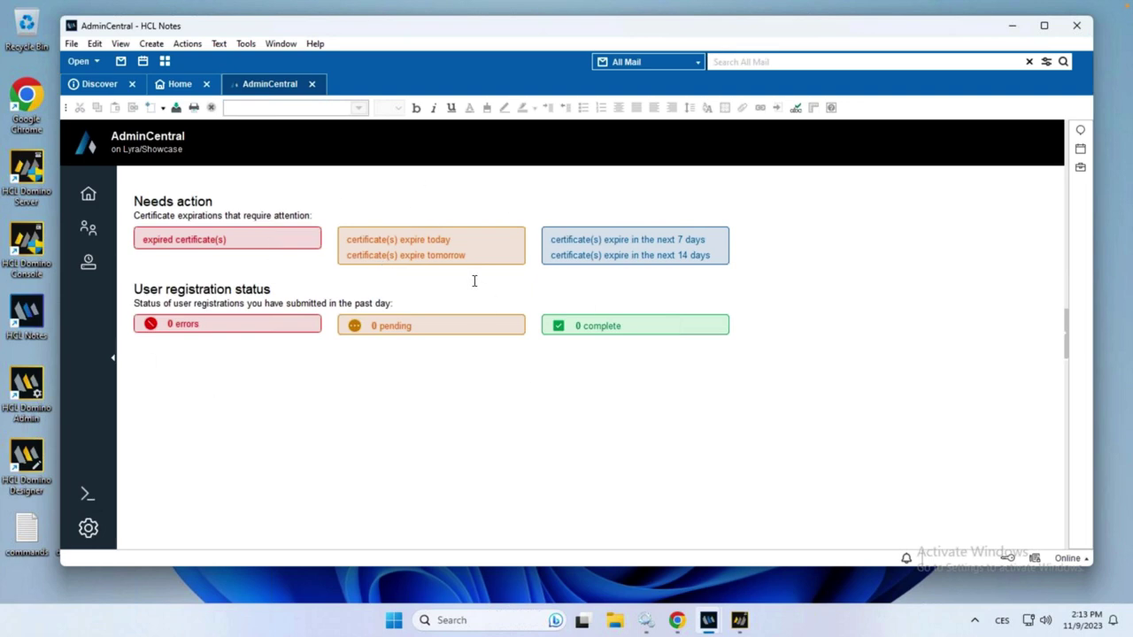
pyautogui.press('Escape')
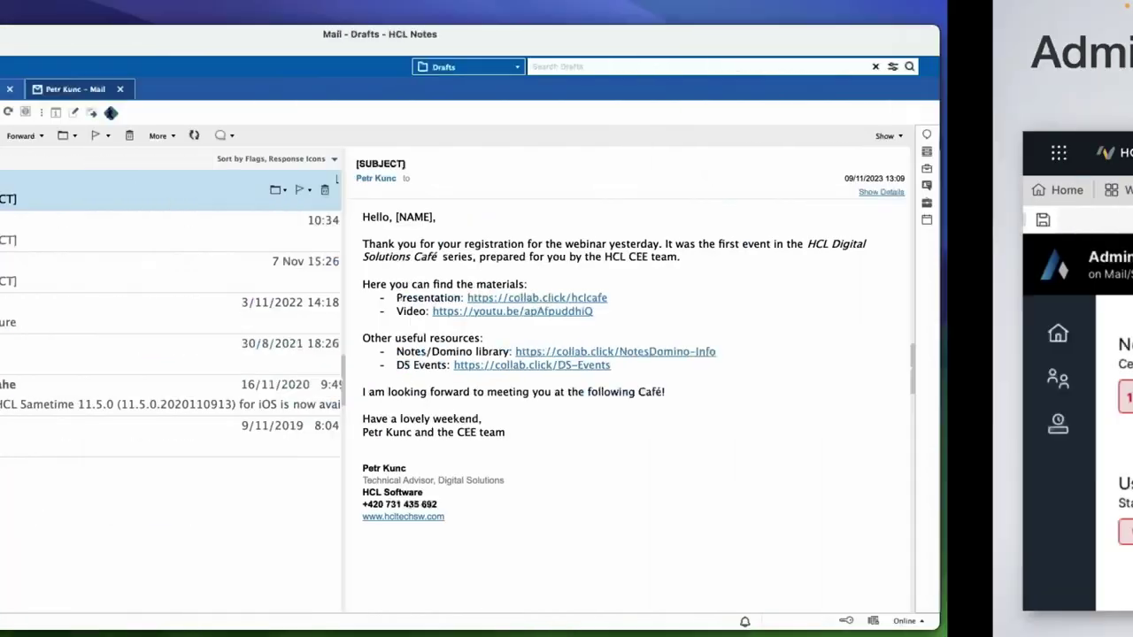
pyautogui.hotkey('ctrl', 'Up')
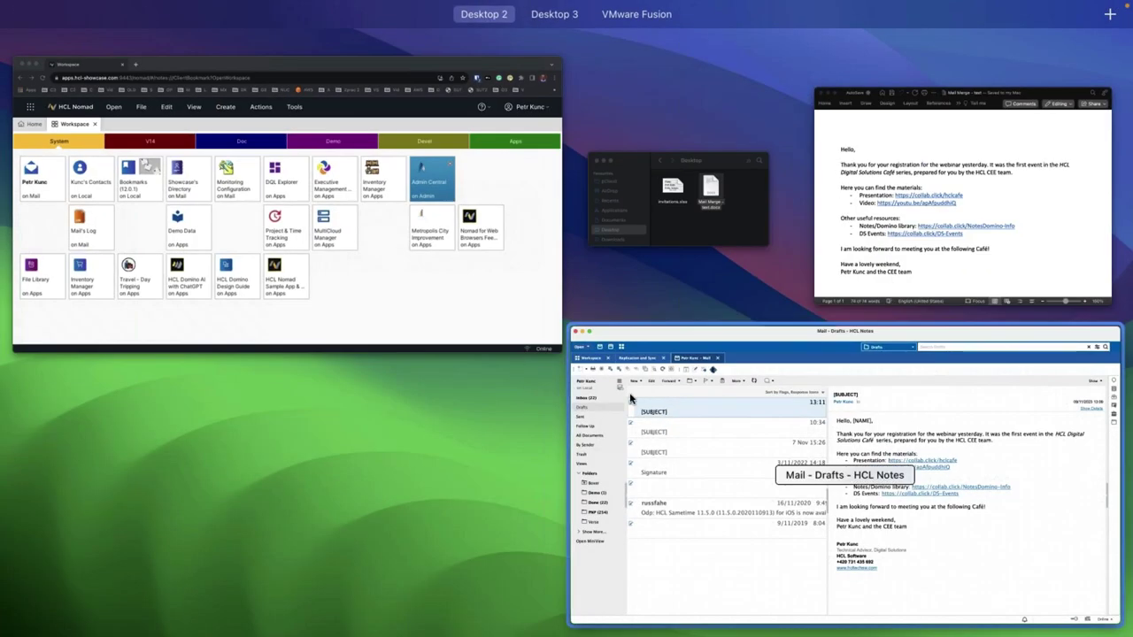
pyautogui.click(432, 320)
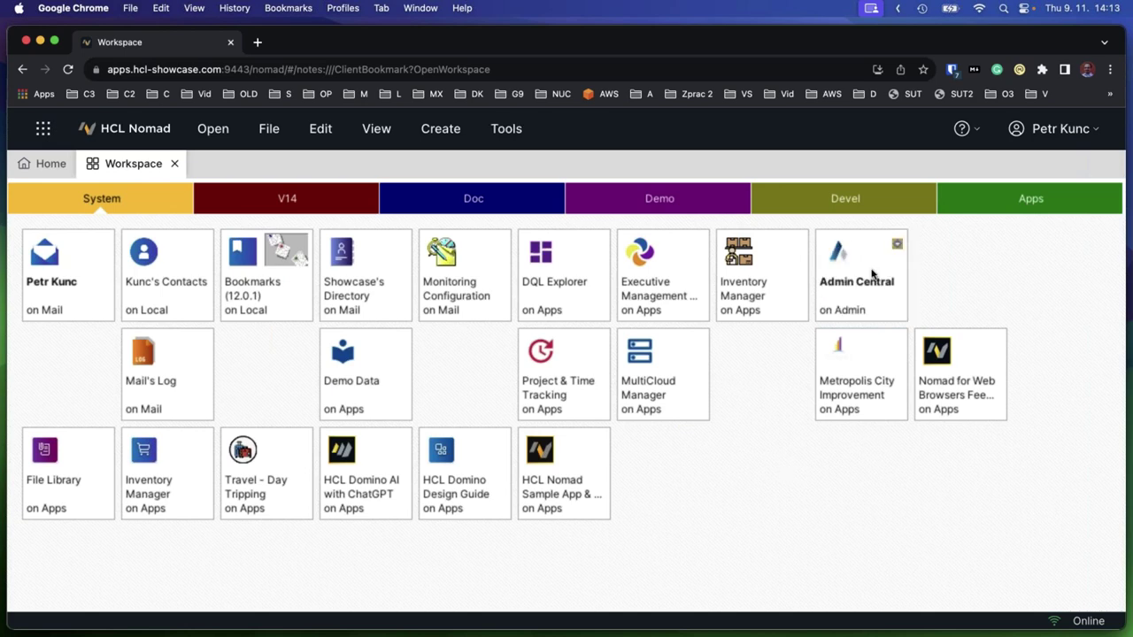
pyautogui.moveTo(871, 280)
pyautogui.mouseDown()
pyautogui.moveTo(878, 317)
pyautogui.moveTo(871, 277)
pyautogui.mouseUp()
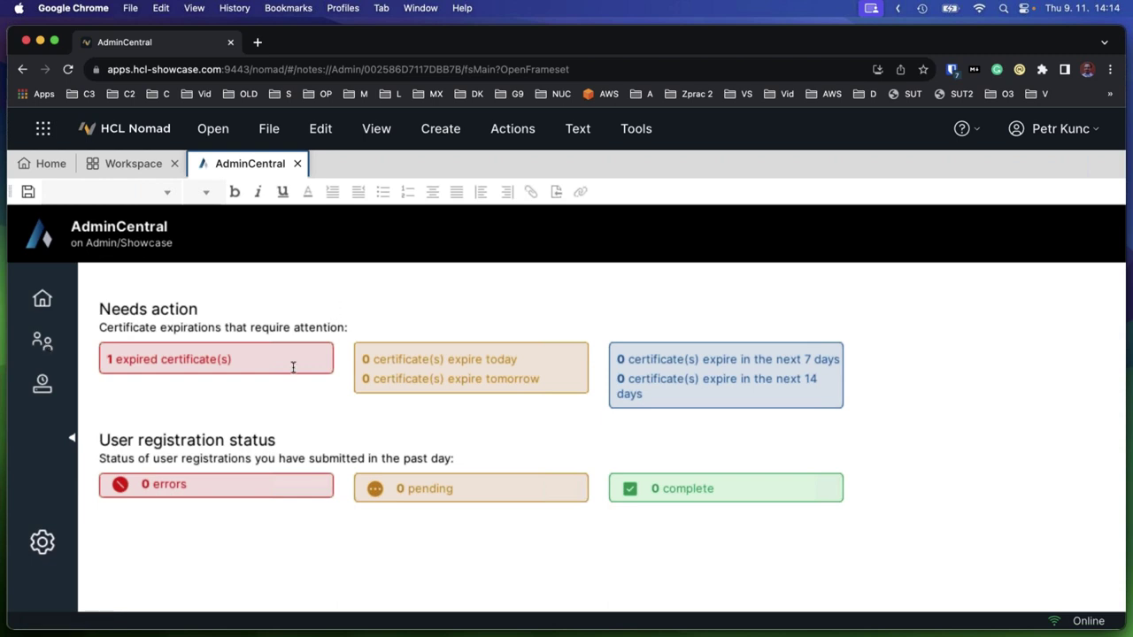
# View the list of expired certificates and return to the AdminCentral overview
pyautogui.click(155, 361)
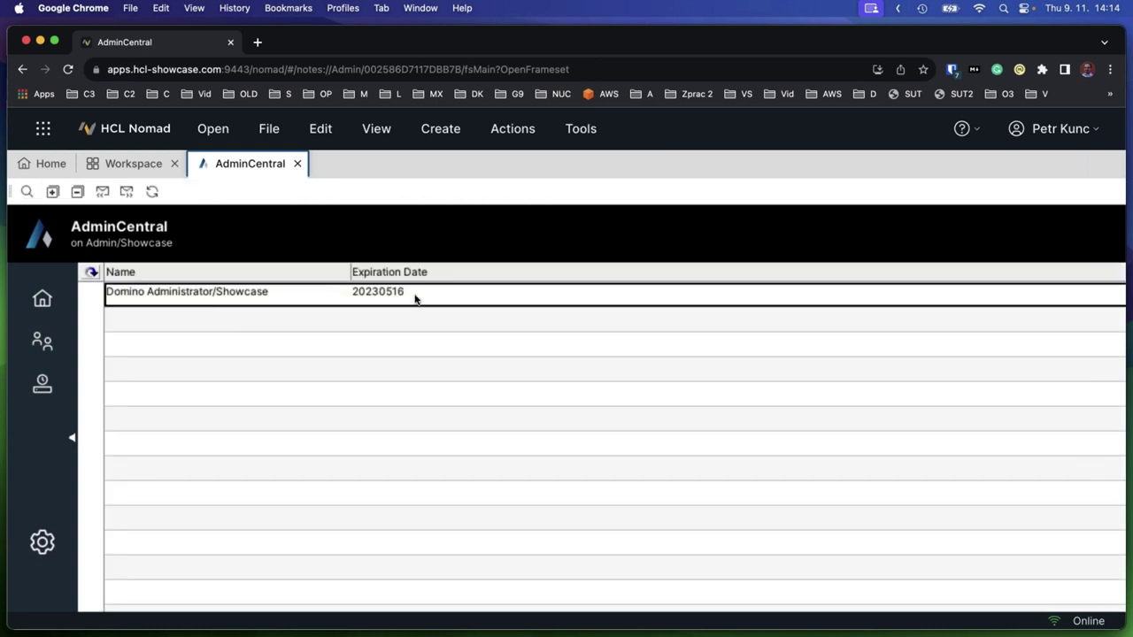
pyautogui.click(297, 164)
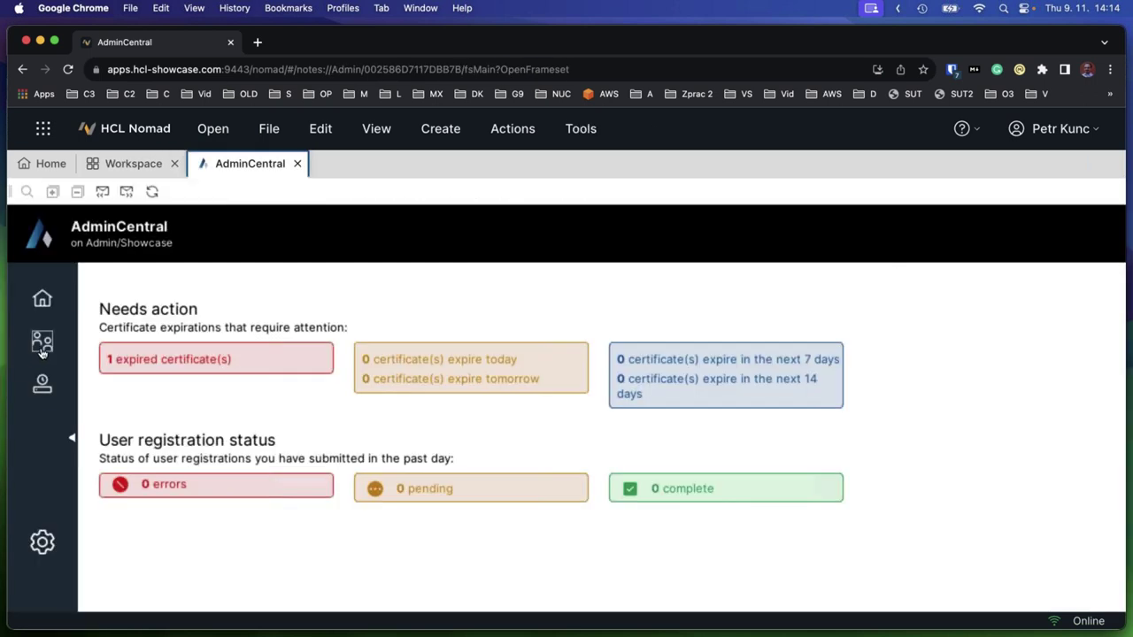
# Open the Users and Groups section and examine the available create and modify tools
pyautogui.click(42, 343)
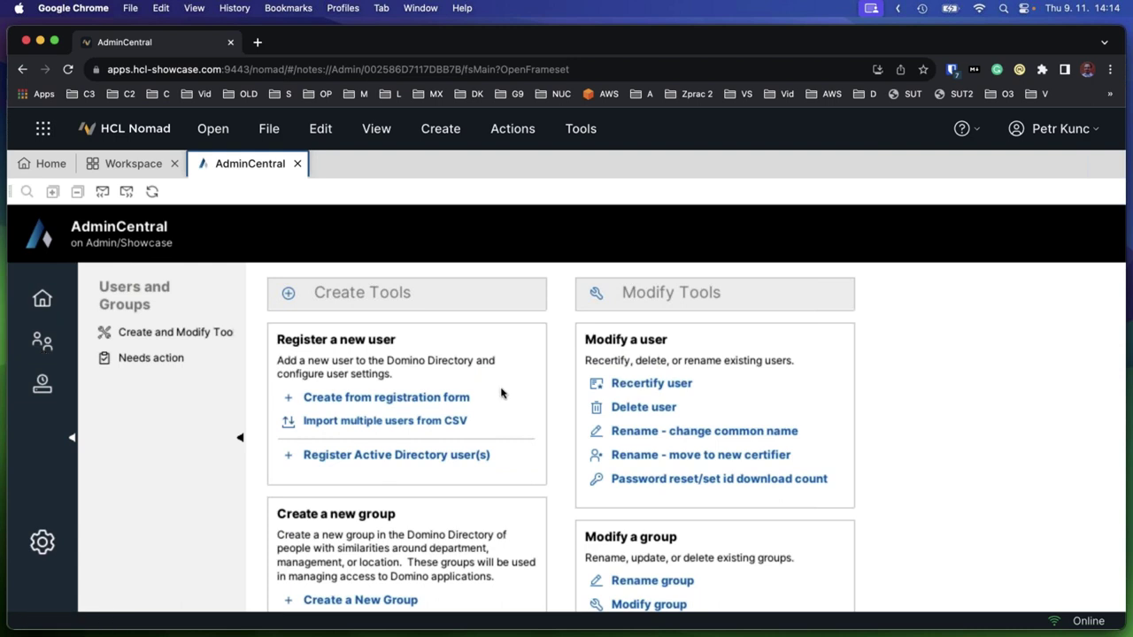
pyautogui.scroll(-1, 525, 418)
pyautogui.scroll(-1, 524, 417)
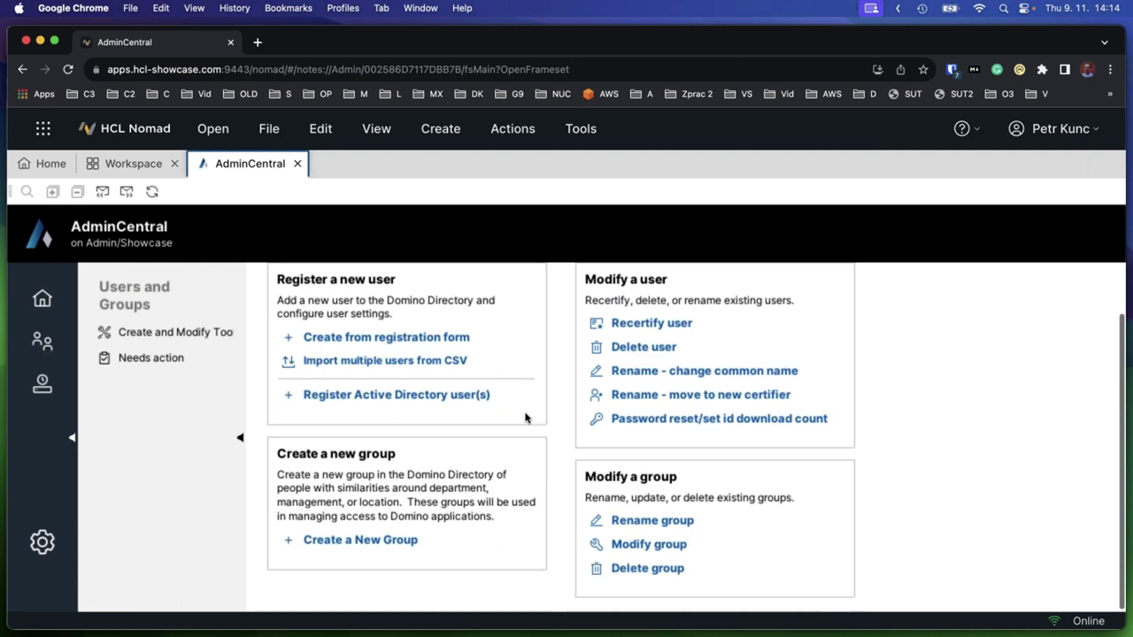
pyautogui.scroll(2, 525, 417)
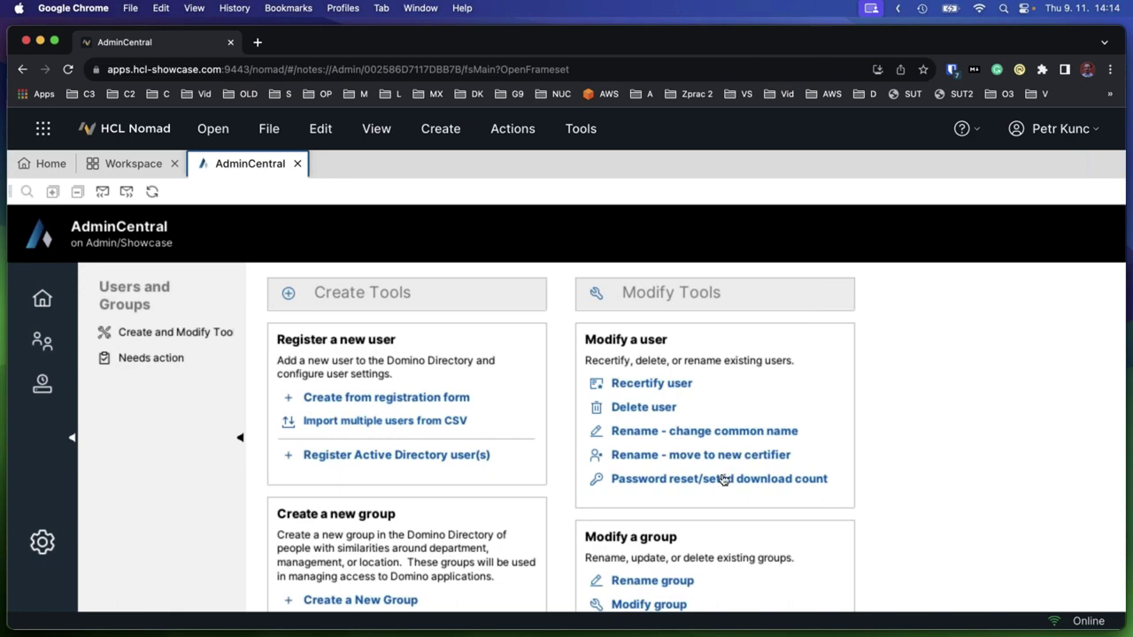